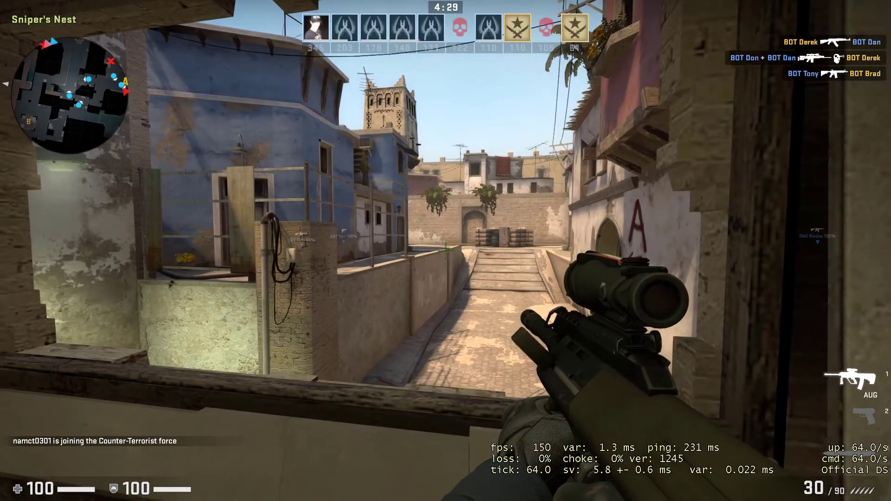
{"action": "key", "text": "s"}
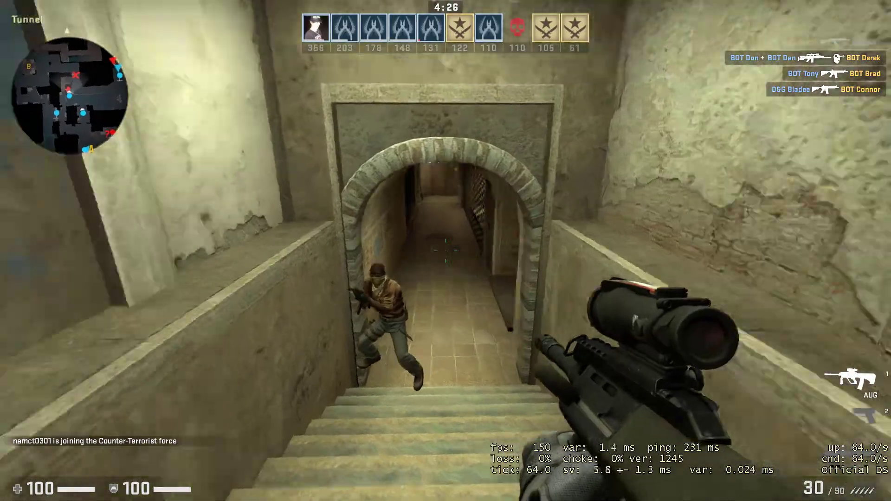
Step: Back away and shoot down an enemy bot while net_graph shows ping near 230 ms
{"action": "left_click", "coordinate": [446, 251]}
{"action": "left_click", "coordinate": [446, 251]}
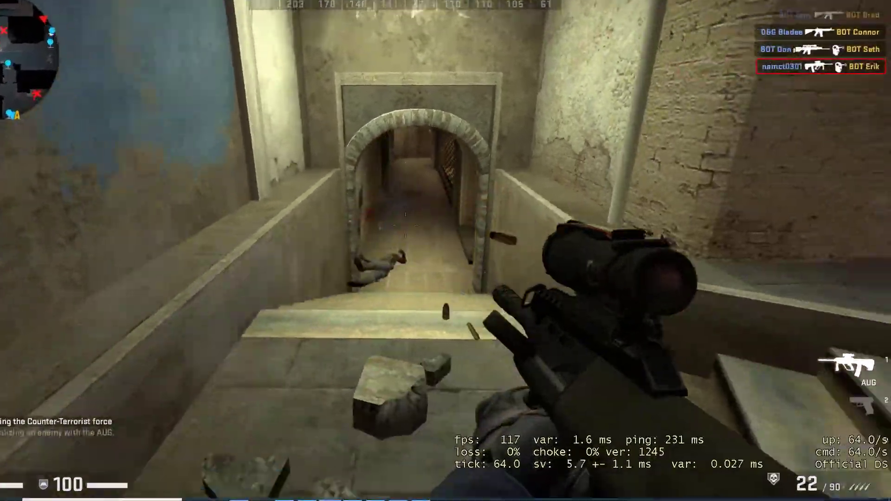
Step: Move along the corridor and up the ramp, briefly scoping in on the way
{"action": "key", "text": "w"}
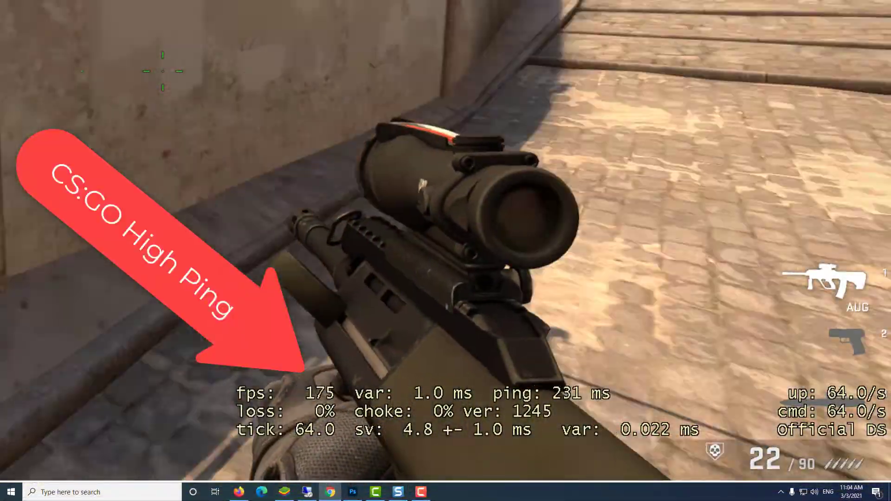
{"action": "key", "text": "w"}
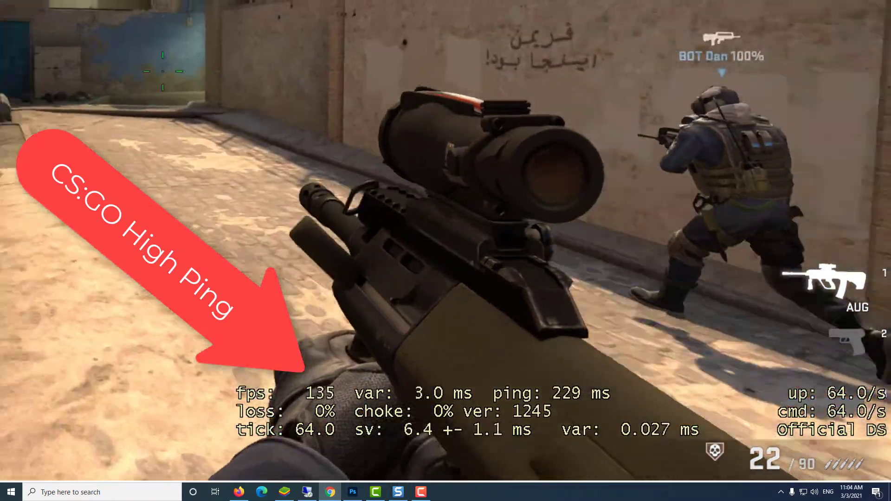
{"action": "right_click", "coordinate": [445, 251]}
{"action": "right_click", "coordinate": [445, 251]}
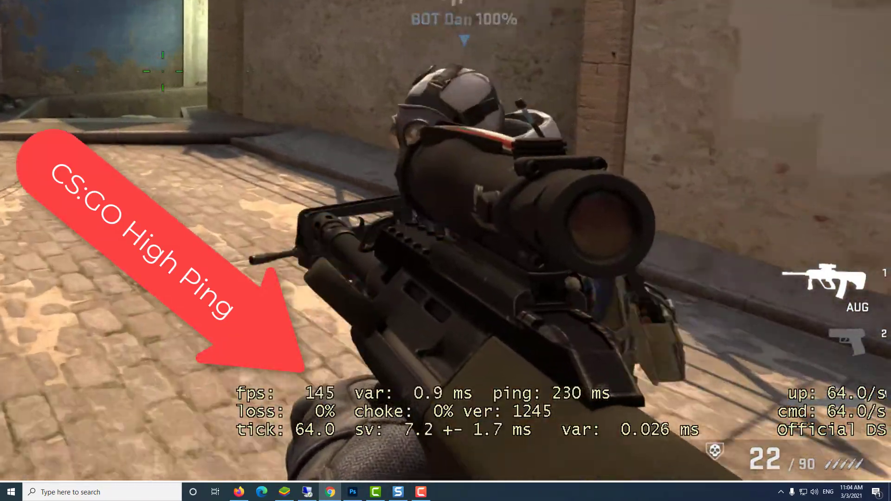
{"action": "key", "text": "w"}
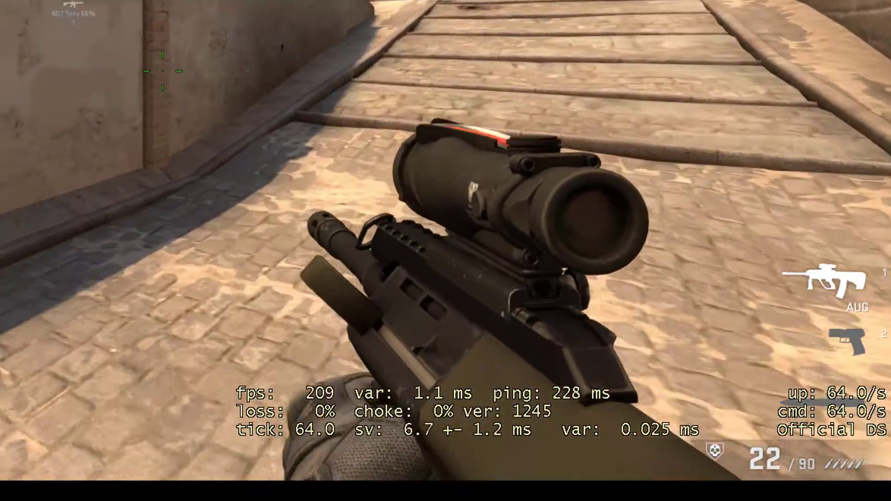
{"action": "key", "text": "w"}
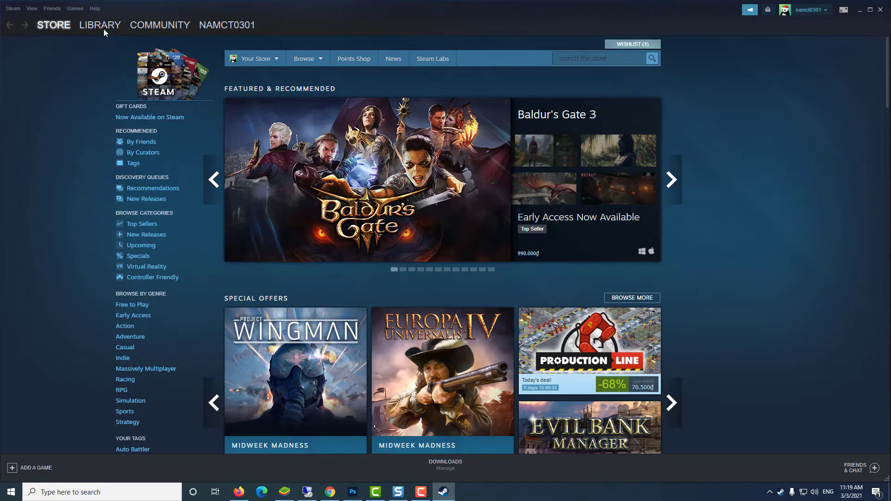
Step: Run Verify integrity of game files for Counter-Strike: Global Offensive from its Local Files properties
{"action": "left_click", "coordinate": [102, 25]}
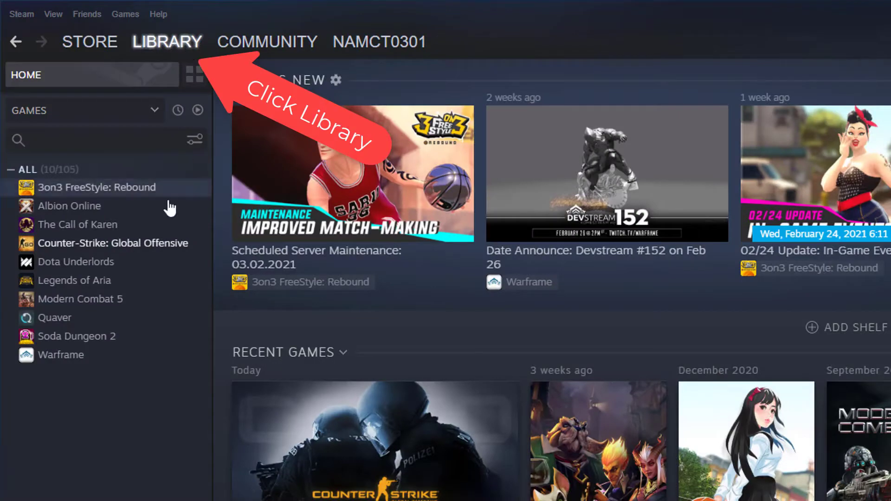
{"action": "left_click", "coordinate": [170, 248]}
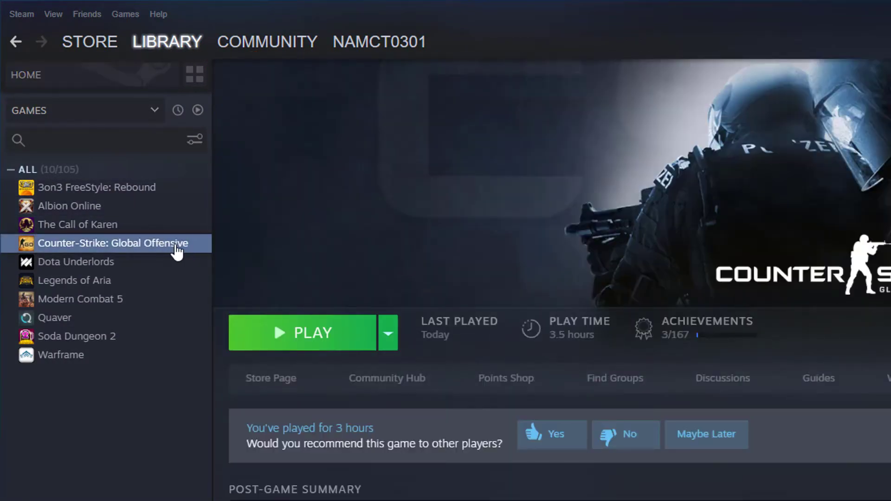
{"action": "right_click", "coordinate": [190, 248]}
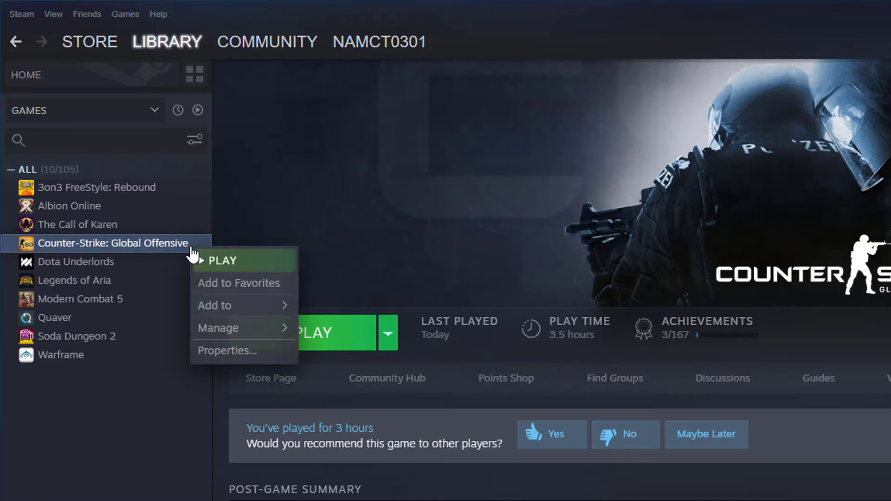
{"action": "left_click", "coordinate": [263, 354]}
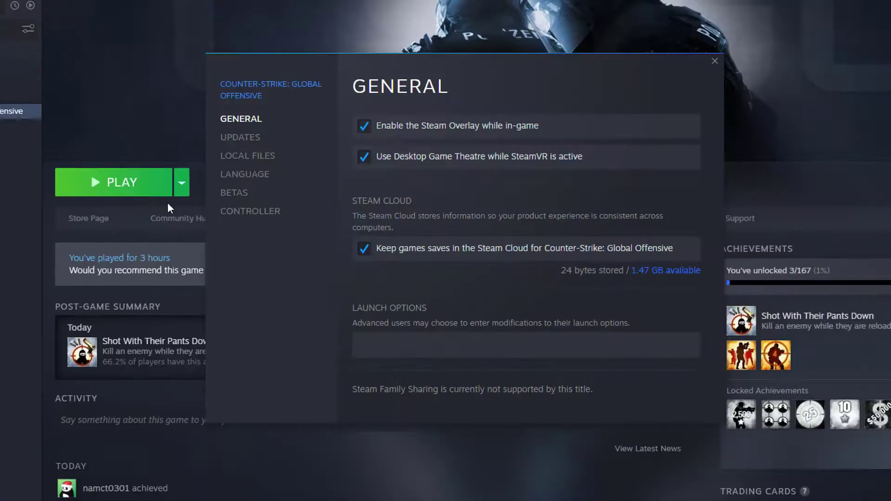
{"action": "left_click", "coordinate": [277, 160]}
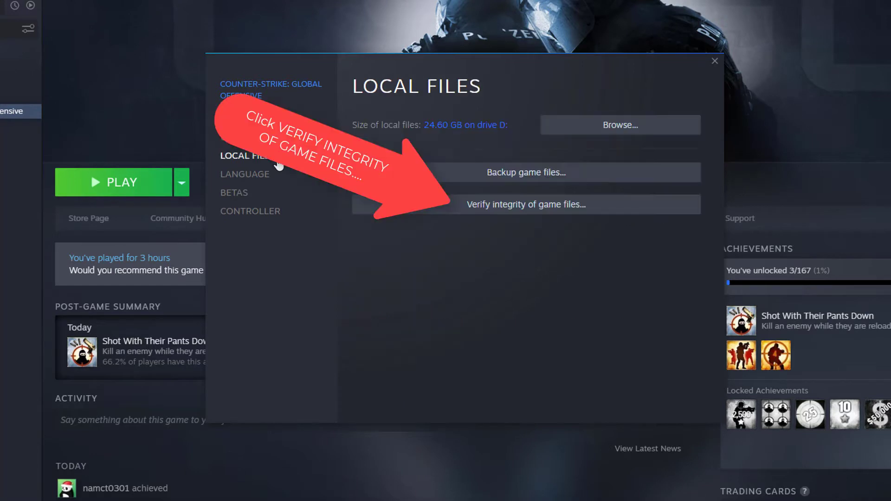
{"action": "left_click", "coordinate": [571, 213]}
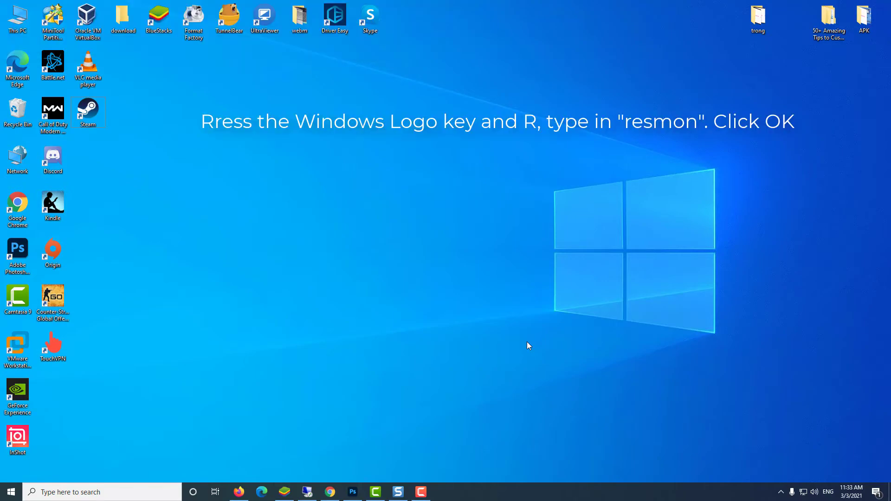
Step: Run 'resmon' from the Run dialog to launch Resource Monitor
{"action": "key", "text": "super+r"}
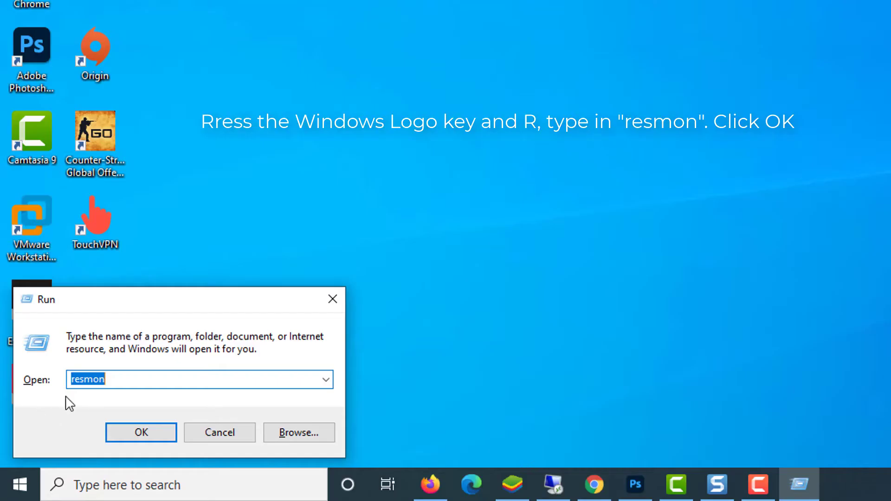
{"action": "left_click", "coordinate": [117, 378]}
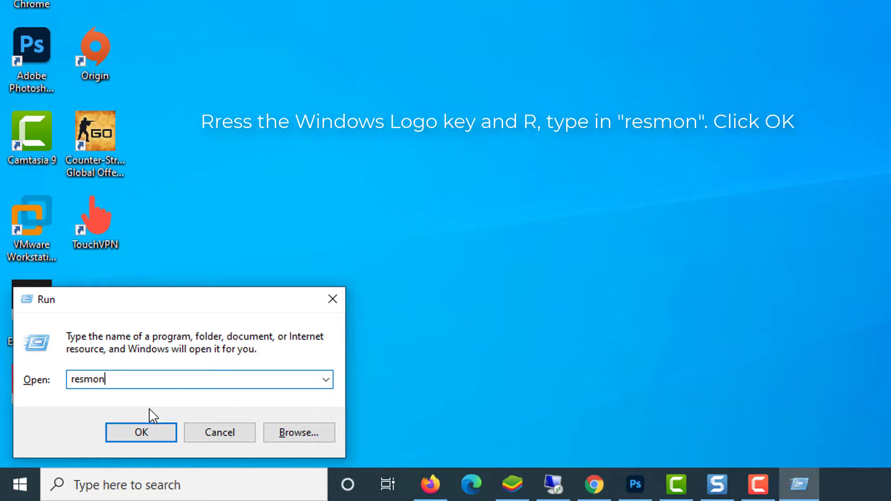
{"action": "left_click", "coordinate": [148, 435]}
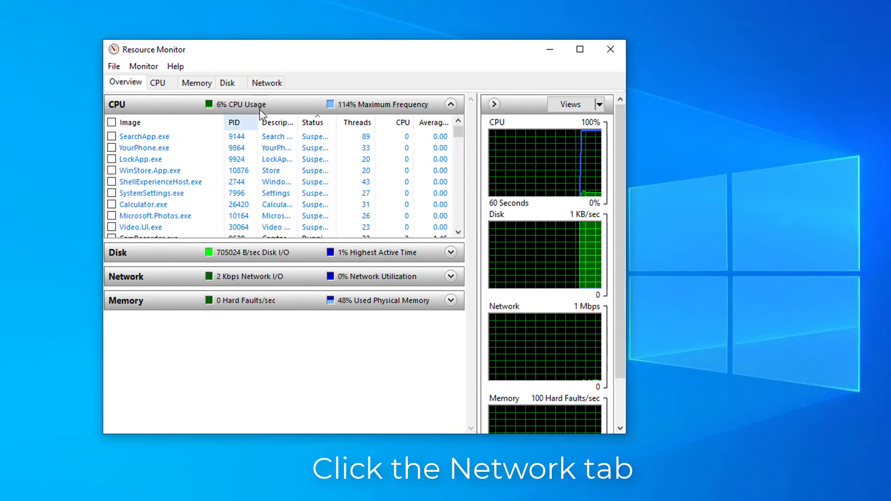
Step: On the Network tab, end the Skype.exe process
{"action": "left_click", "coordinate": [267, 86]}
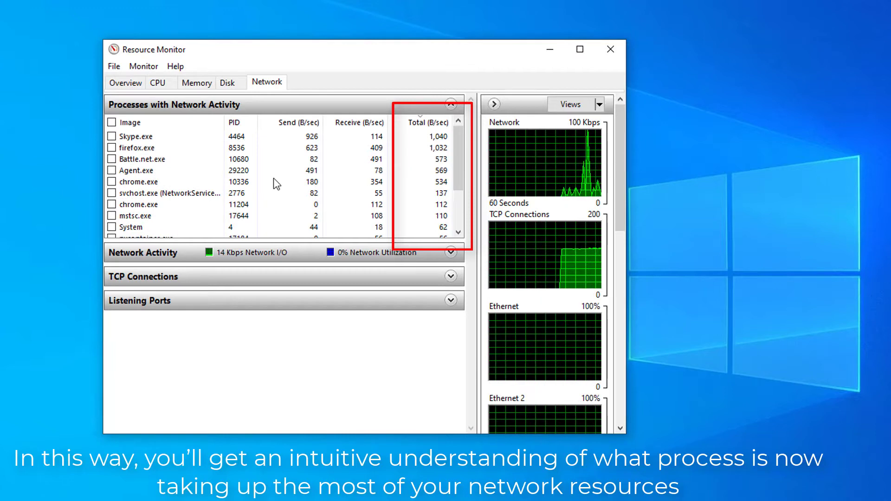
{"action": "right_click", "coordinate": [189, 137]}
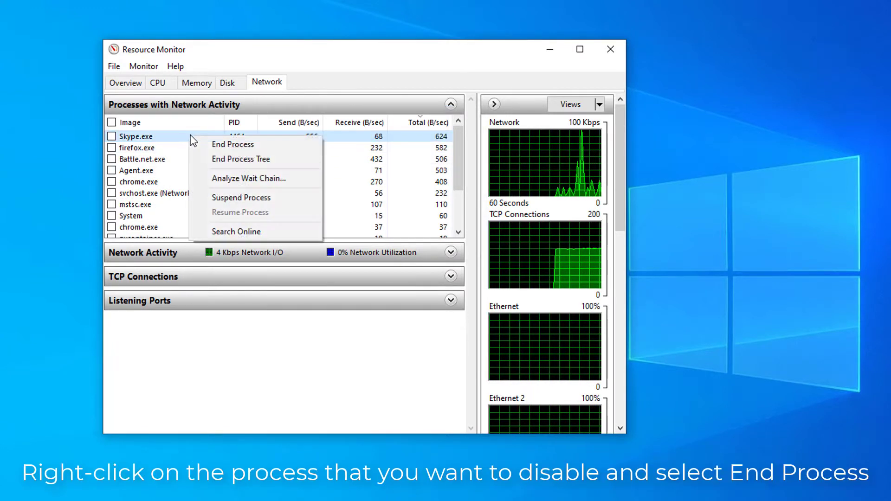
{"action": "left_click", "coordinate": [236, 141]}
{"action": "left_click", "coordinate": [480, 287]}
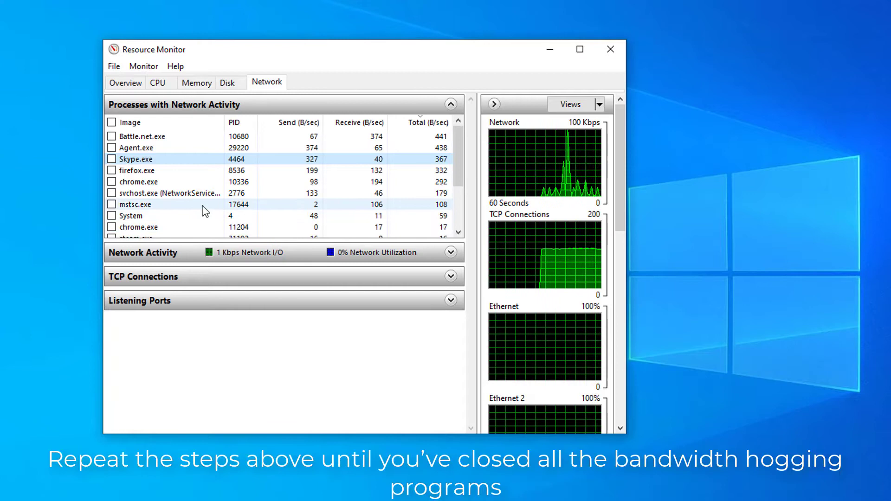
Step: End the Discord.exe and Battle.net.exe processes as well
{"action": "scroll", "coordinate": [211, 174], "scroll_direction": "down", "scroll_amount": 1}
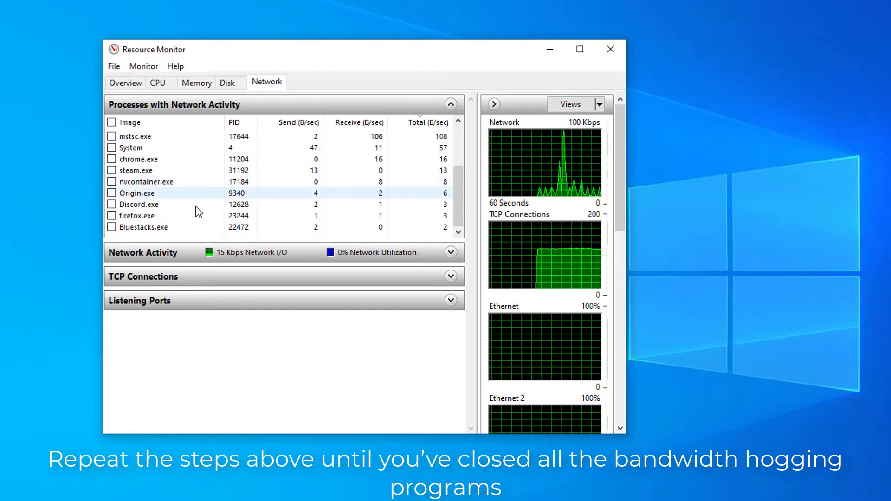
{"action": "right_click", "coordinate": [197, 207]}
{"action": "left_click", "coordinate": [238, 213]}
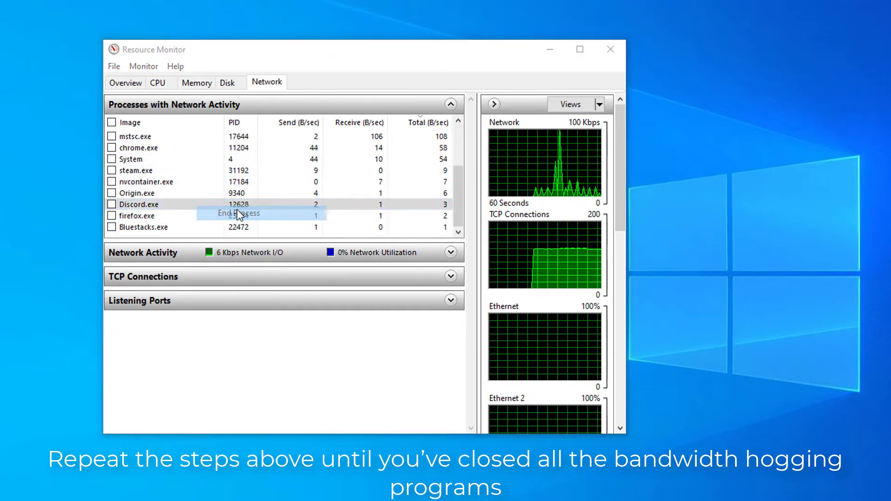
{"action": "left_click", "coordinate": [494, 285]}
{"action": "scroll", "coordinate": [295, 179], "scroll_direction": "up", "scroll_amount": 3}
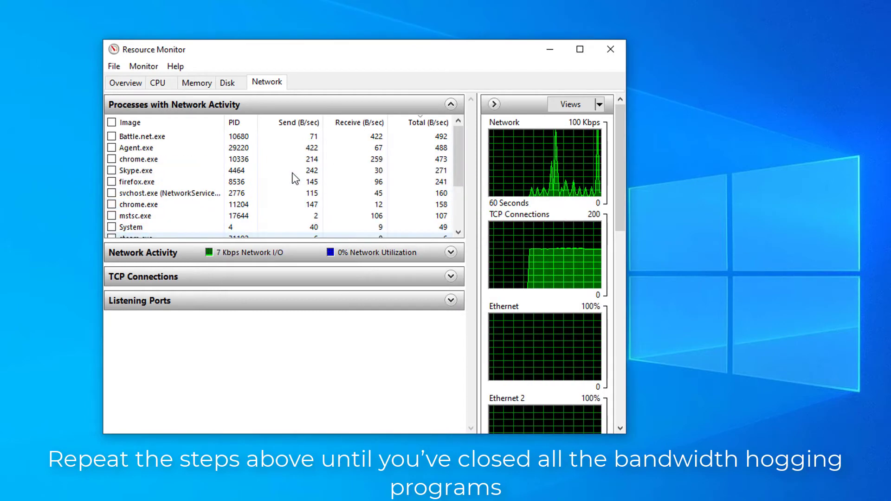
{"action": "right_click", "coordinate": [205, 138]}
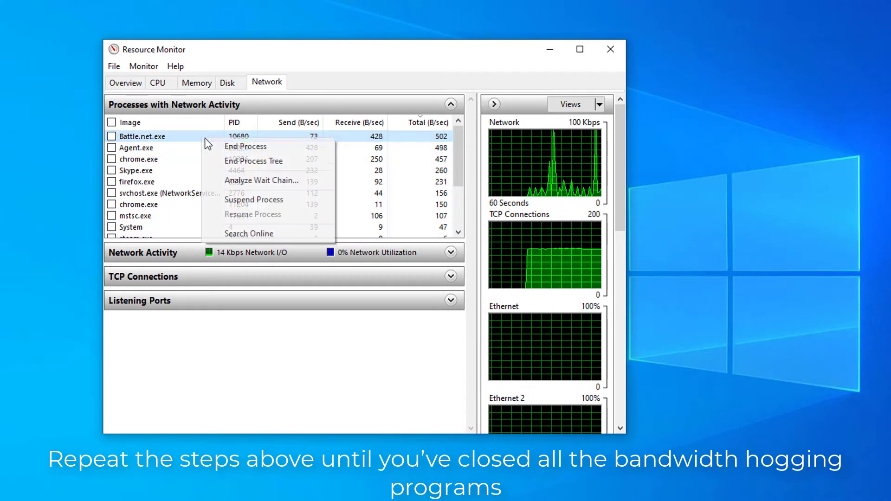
{"action": "left_click", "coordinate": [239, 147]}
{"action": "left_click", "coordinate": [491, 285]}
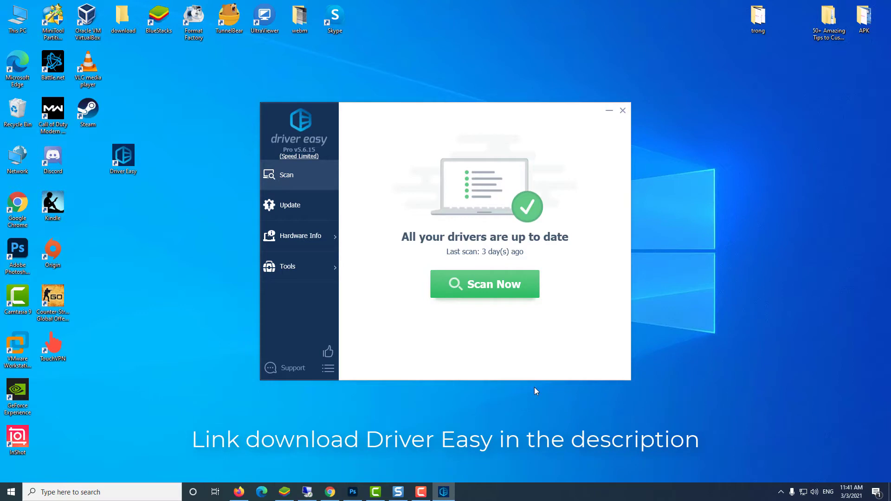
Step: Run a fresh Driver Easy scan, finding the GTX 1070 Ti and NVIDIA Virtual Audio drivers outdated
{"action": "left_click", "coordinate": [498, 294]}
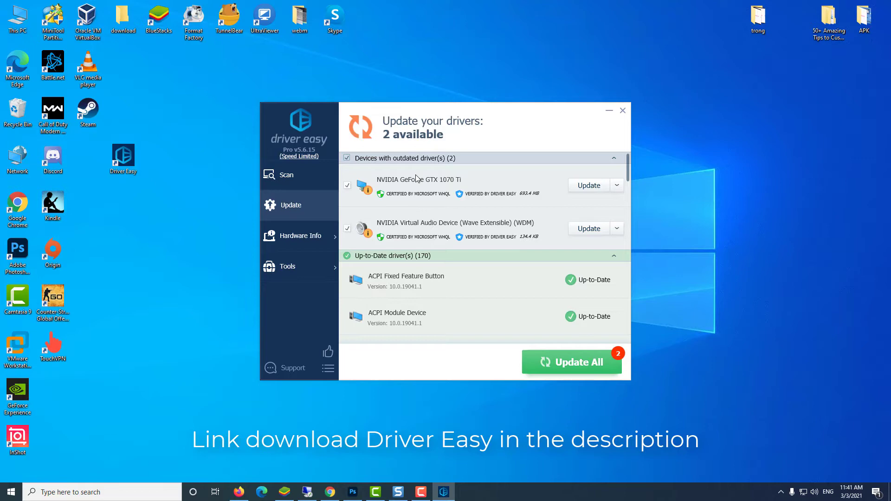
Step: Update all outdated drivers, allowing administrator access when prompted
{"action": "left_click", "coordinate": [594, 367]}
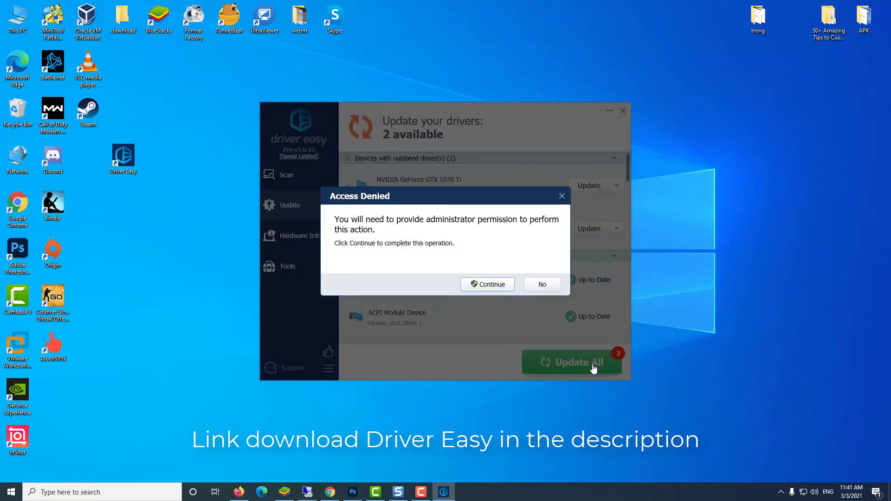
{"action": "left_click", "coordinate": [491, 285]}
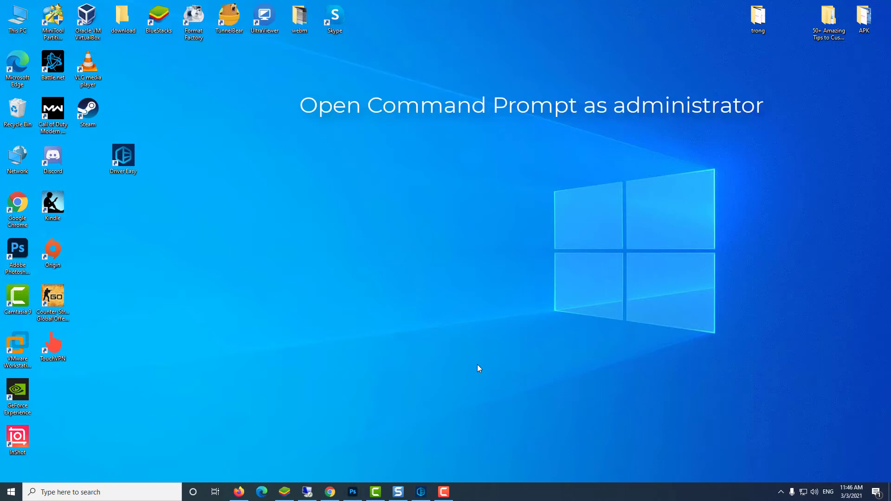
Step: Start Command Prompt as administrator via a search for 'cmd'
{"action": "left_click", "coordinate": [100, 492]}
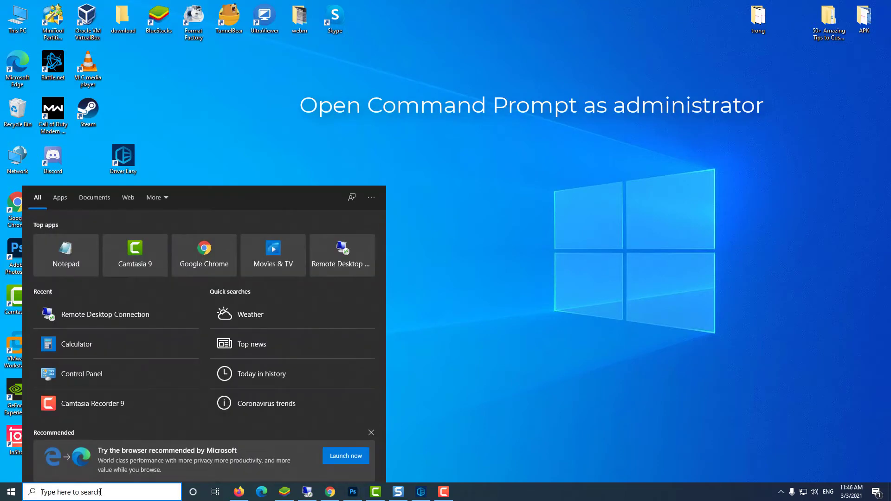
{"action": "type", "text": "cmd"}
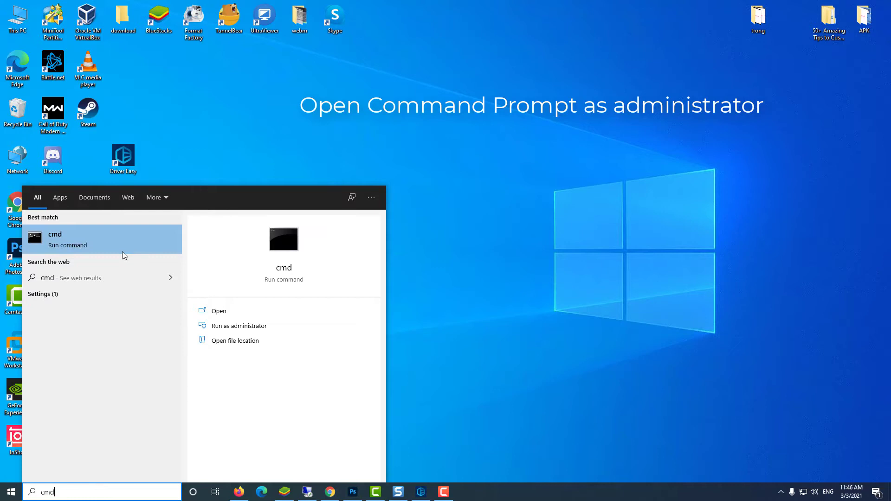
{"action": "right_click", "coordinate": [122, 252]}
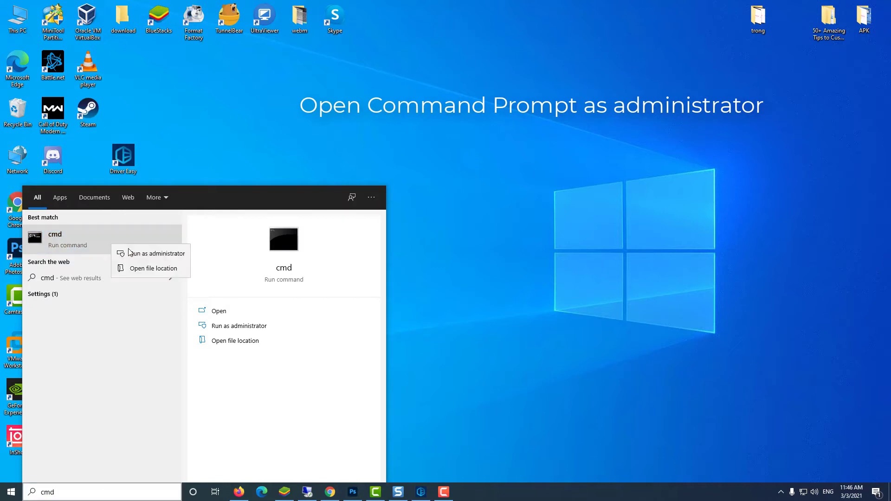
{"action": "left_click", "coordinate": [151, 253]}
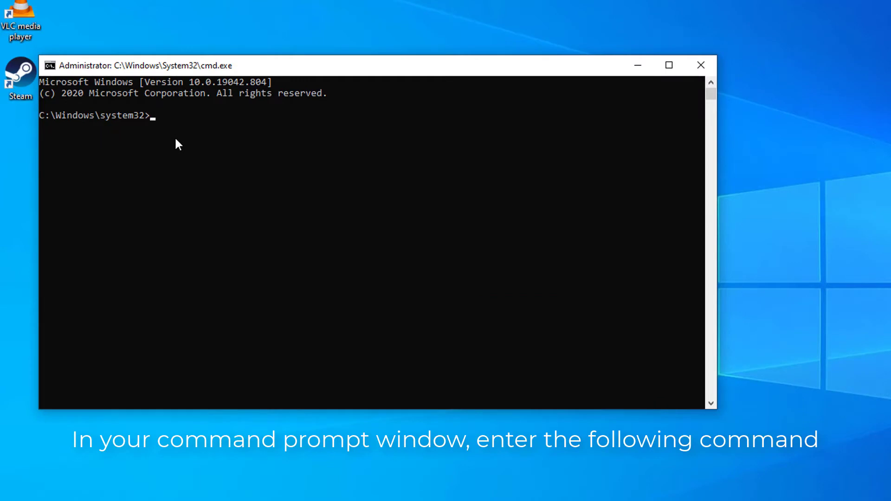
Step: Run ipconfig /release, ipconfig /renew and ipconfig /flushdns
{"action": "type", "text": "ipconfig /release"}
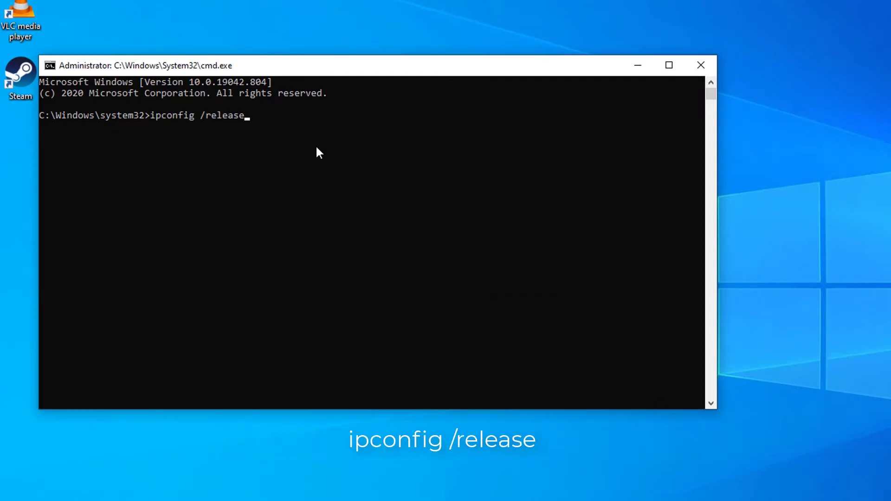
{"action": "key", "text": "Return"}
{"action": "type", "text": "ipconfig /renew"}
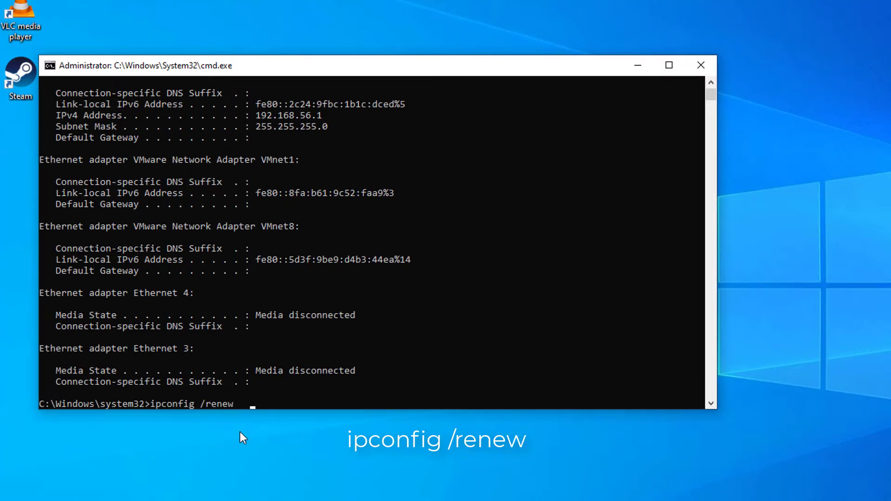
{"action": "key", "text": "Return"}
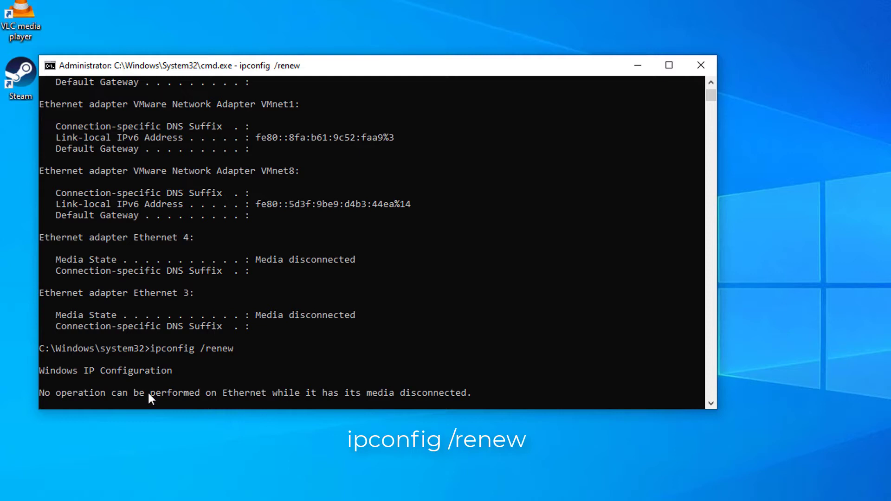
{"action": "scroll", "coordinate": [248, 391], "scroll_direction": "down", "scroll_amount": 2}
{"action": "key", "text": "Return"}
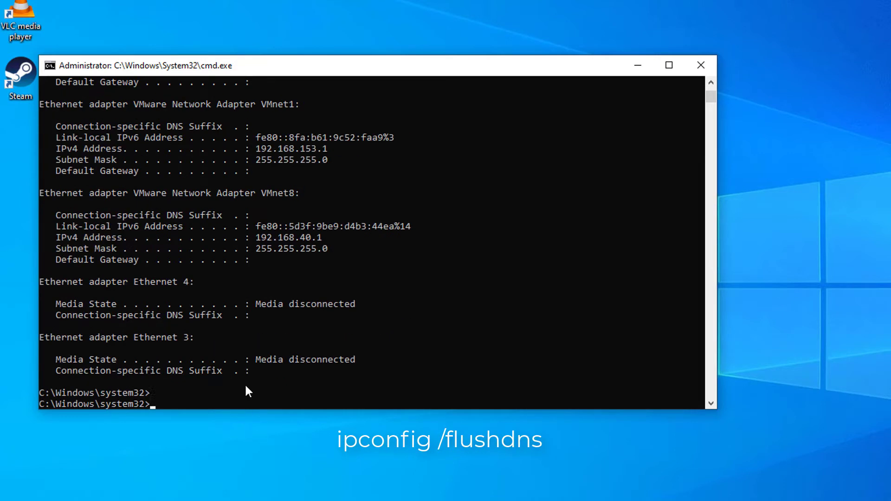
{"action": "type", "text": "ipconfig /flushdns"}
{"action": "key", "text": "Return"}
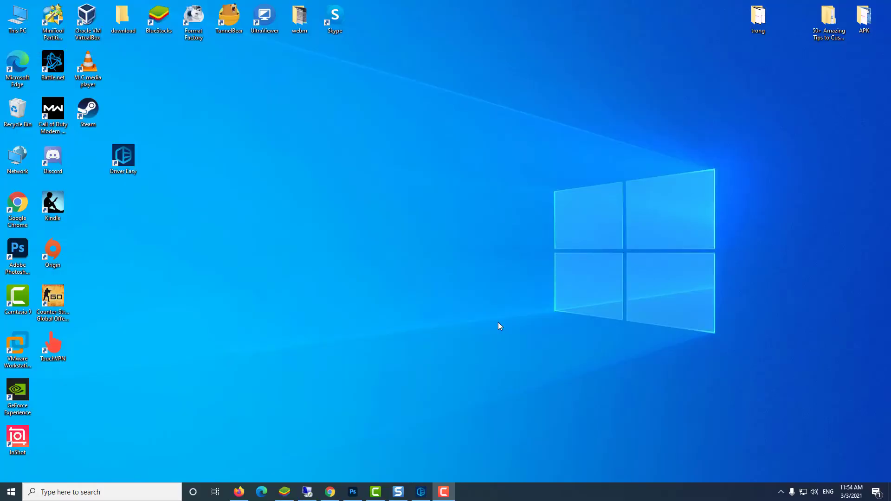
Step: Open the Run box with 'control panel' in its Open field
{"action": "key", "text": "super+r"}
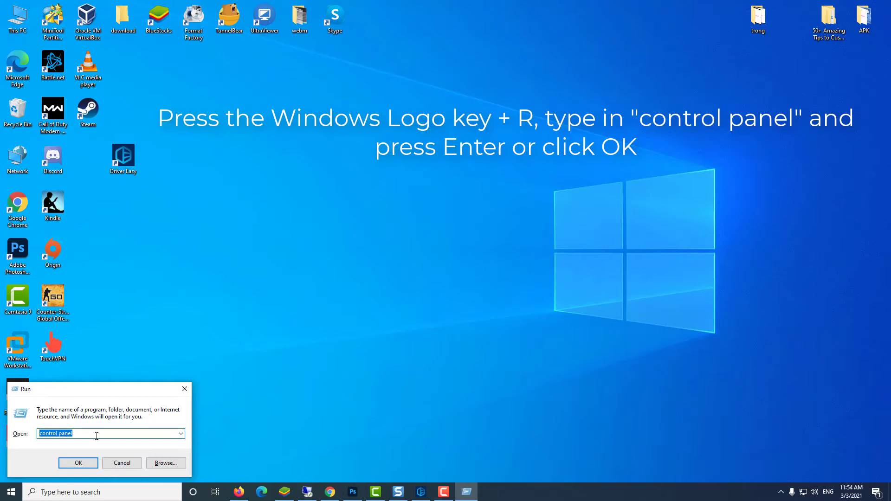
{"action": "left_click", "coordinate": [122, 434]}
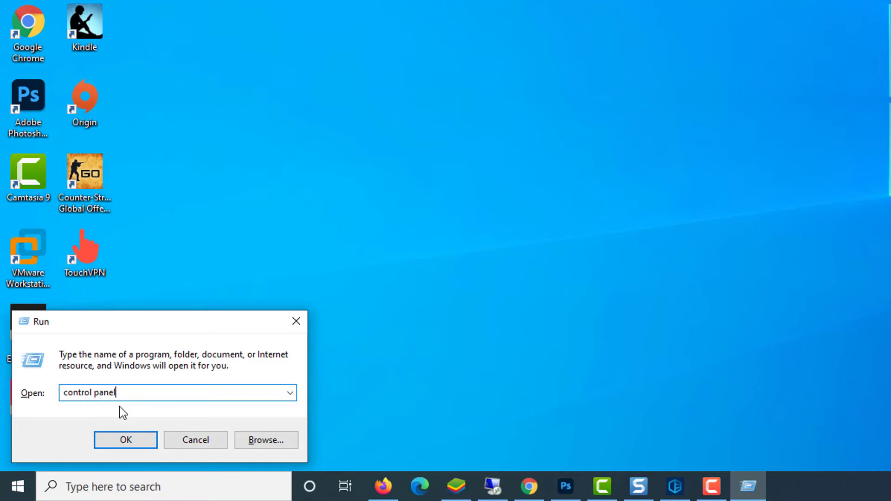
Step: Open Control Panel with View by set to Category
{"action": "left_click", "coordinate": [127, 445]}
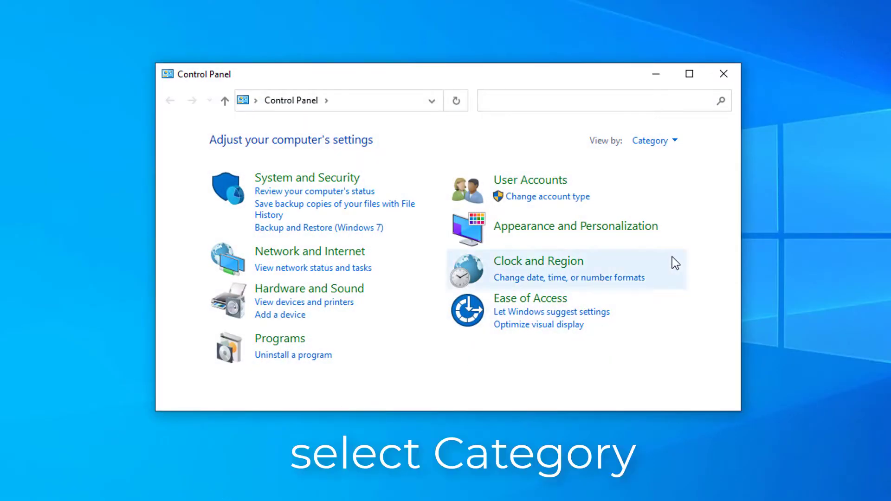
{"action": "left_click", "coordinate": [657, 141]}
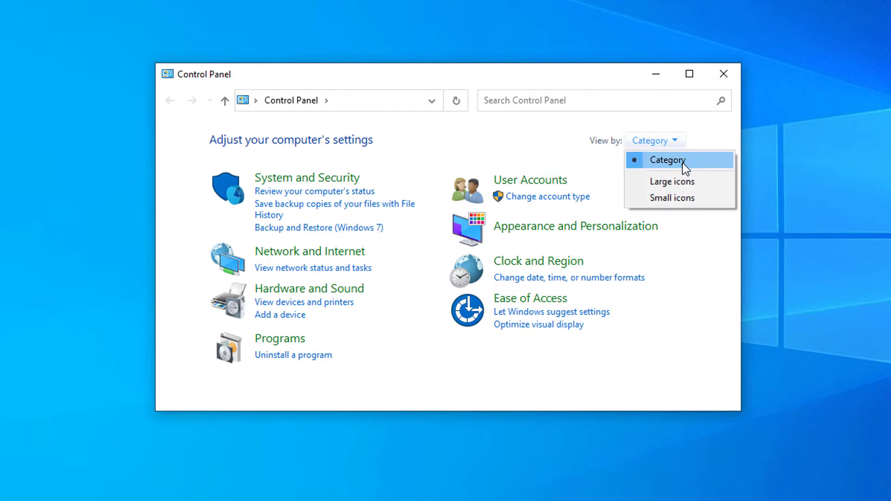
{"action": "left_click", "coordinate": [682, 160]}
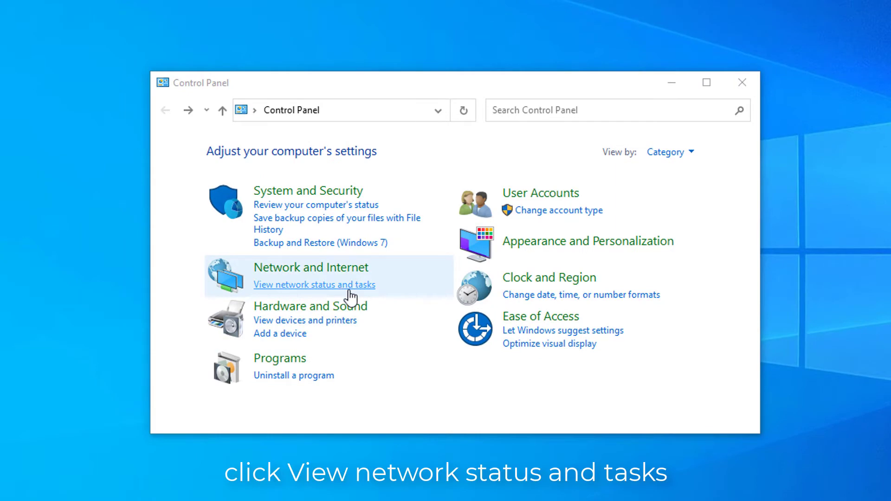
Step: Open Ethernet 2's Properties from the adapter list in Network and Sharing Center
{"action": "left_click", "coordinate": [350, 291]}
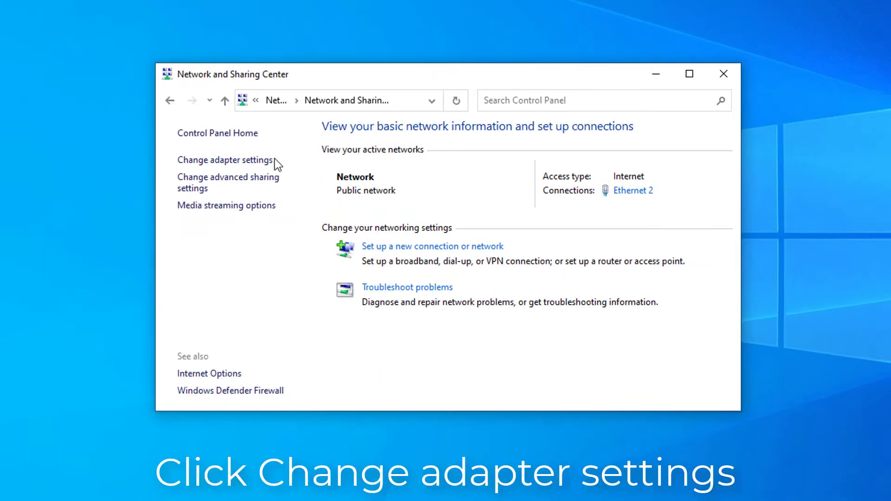
{"action": "left_click", "coordinate": [245, 163]}
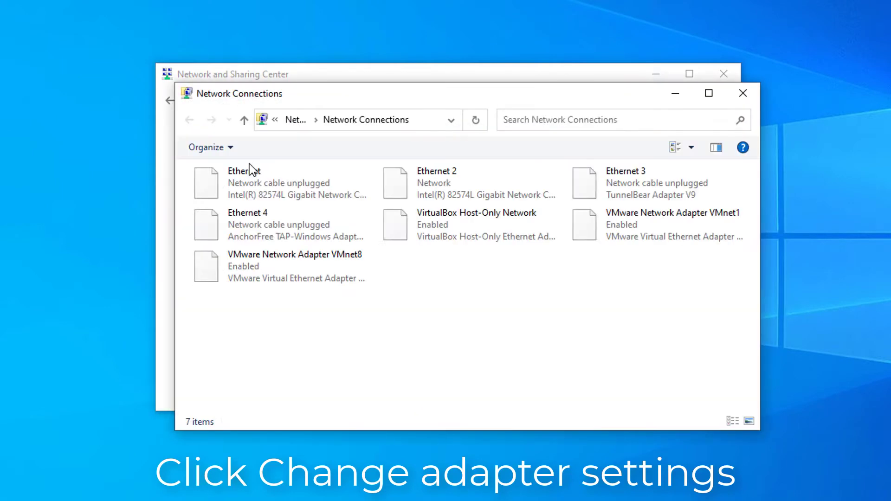
{"action": "left_click", "coordinate": [455, 186]}
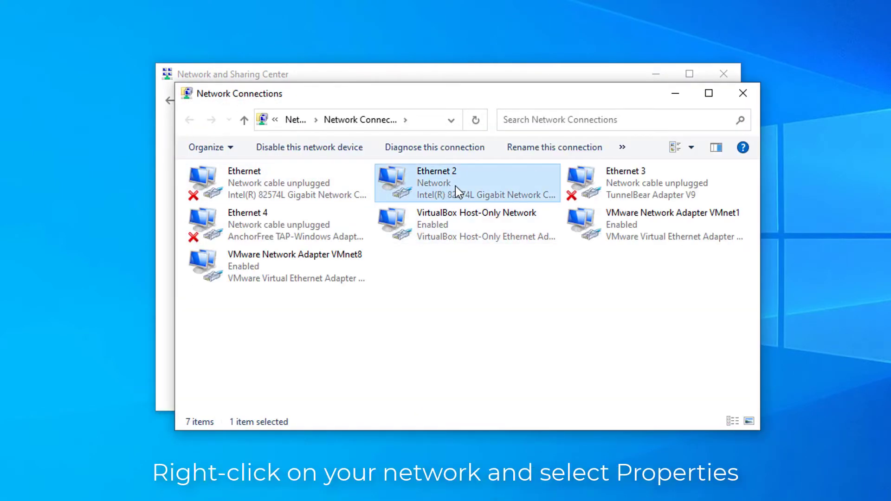
{"action": "right_click", "coordinate": [457, 184]}
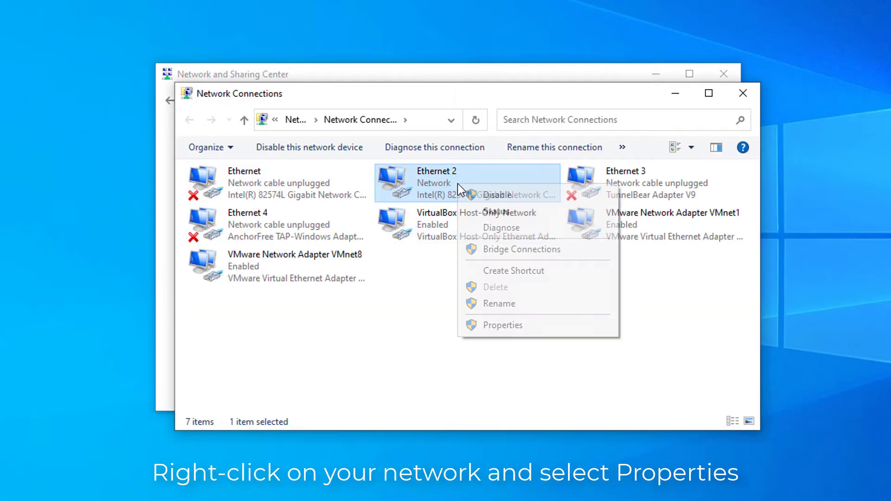
{"action": "left_click", "coordinate": [507, 326]}
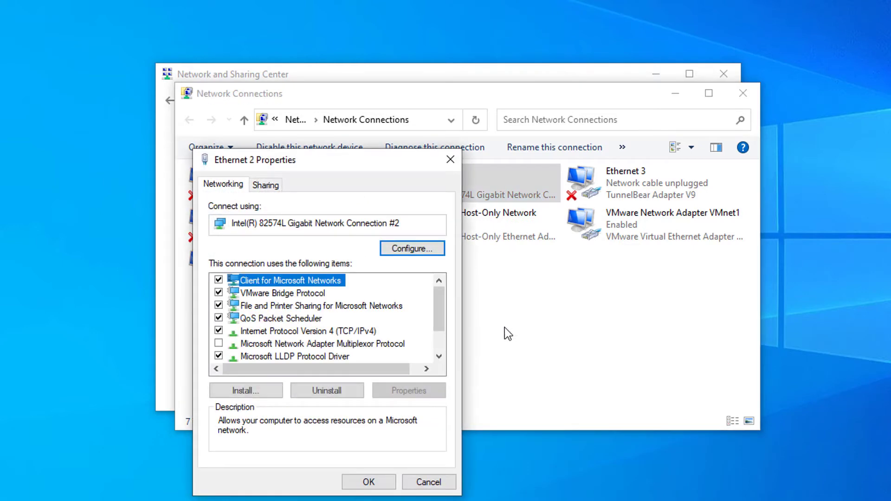
Step: Set Ethernet 2's IPv4 DNS servers to 8.8.8.8 and 8.8.4.4 and confirm both dialogs
{"action": "left_click", "coordinate": [365, 331]}
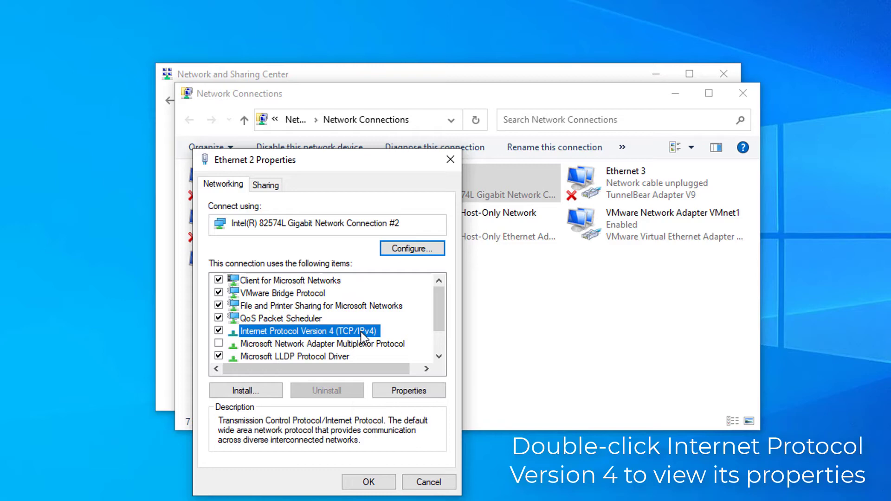
{"action": "double_click", "coordinate": [362, 331]}
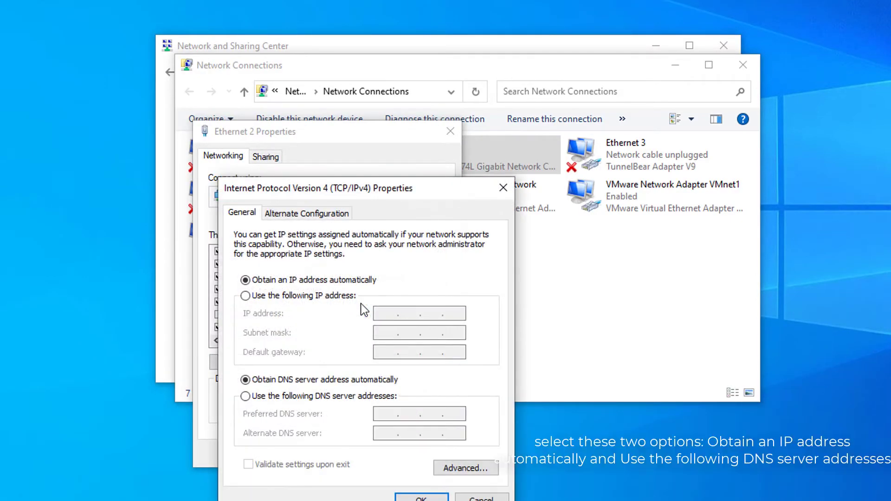
{"action": "left_click", "coordinate": [287, 395]}
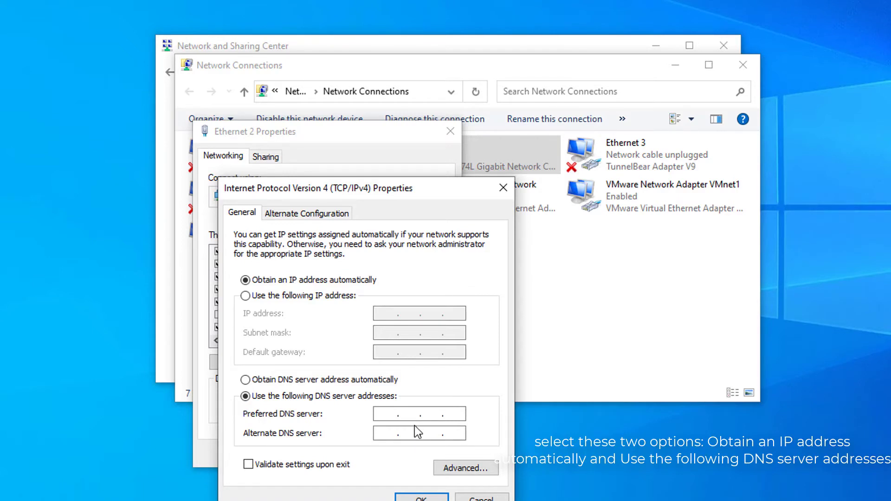
{"action": "type", "text": "8.8.8."}
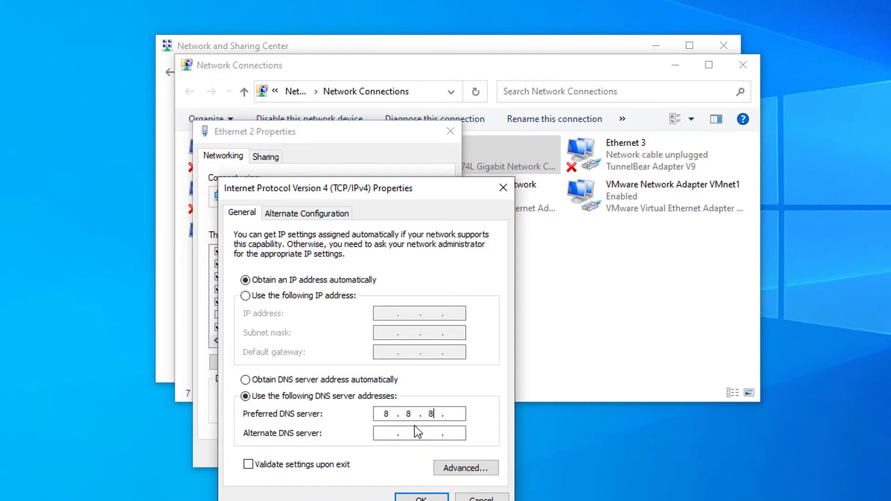
{"action": "type", "text": "8"}
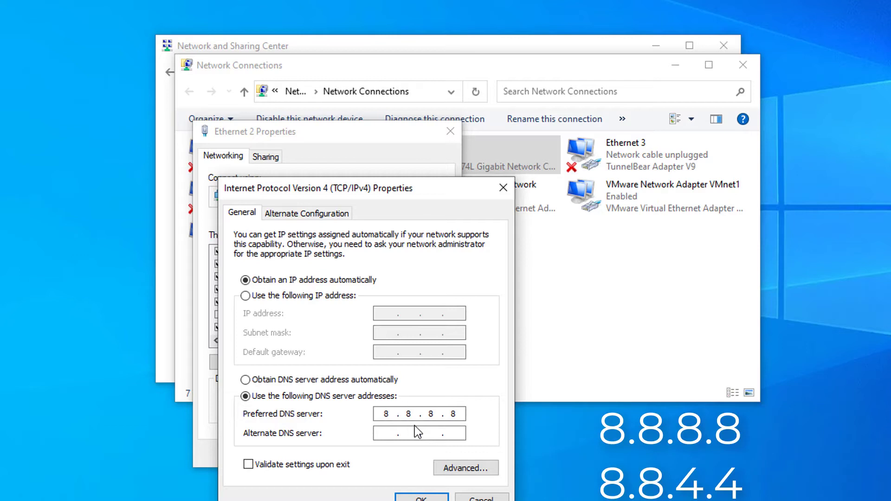
{"action": "left_click", "coordinate": [415, 432]}
{"action": "type", "text": "8.8.4.4"}
{"action": "left_click", "coordinate": [421, 498]}
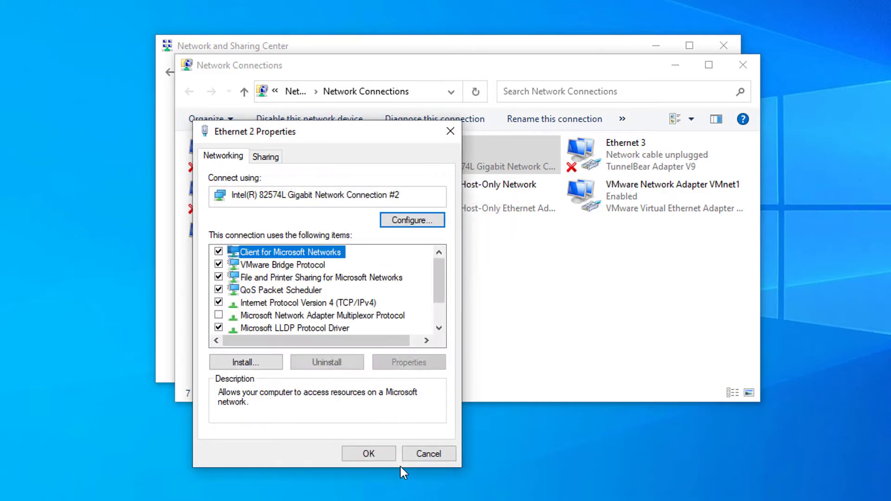
{"action": "left_click", "coordinate": [383, 459]}
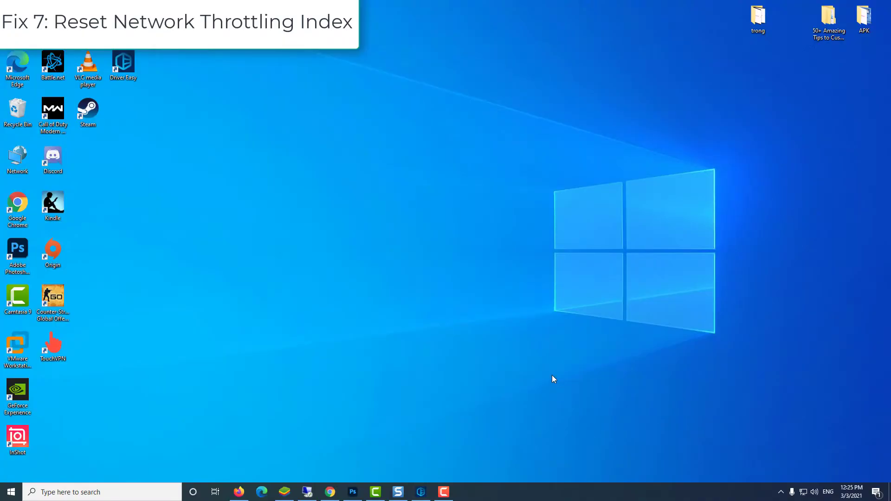
Step: Launch Registry Editor with regedit and expand HKEY_LOCAL_MACHINE > SOFTWARE > Microsoft
{"action": "key", "text": "super+r"}
{"action": "left_click", "coordinate": [70, 434]}
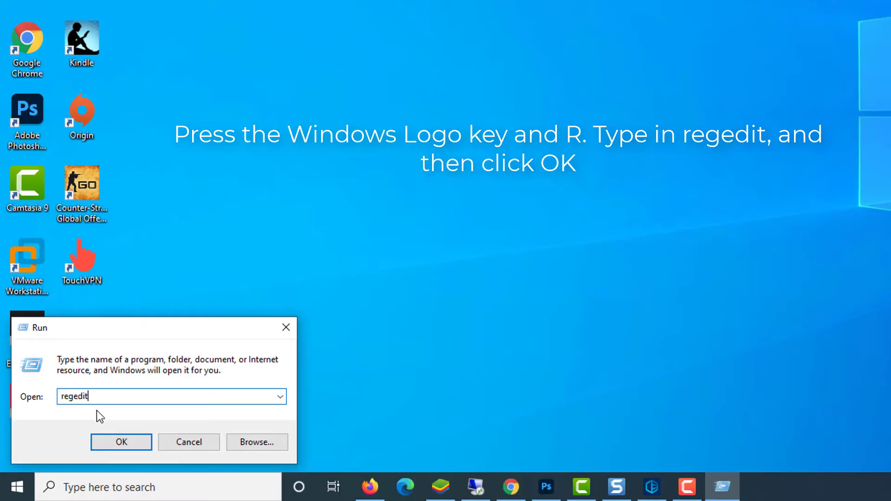
{"action": "left_click", "coordinate": [122, 441]}
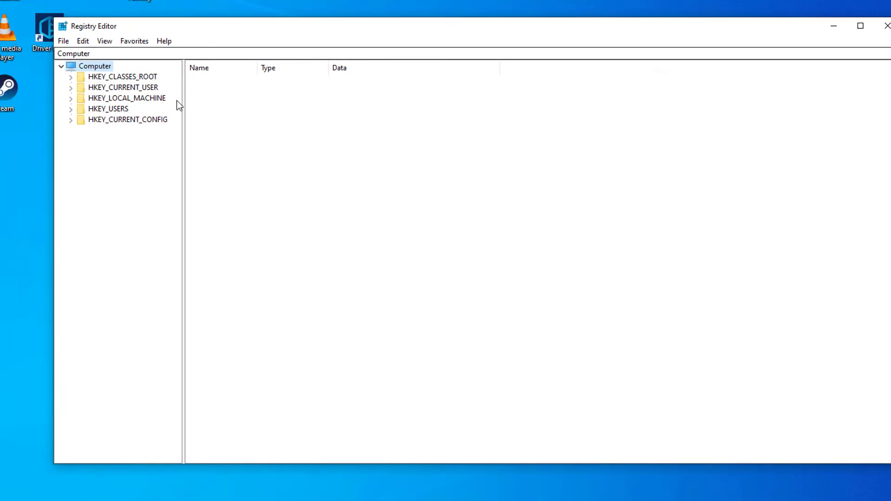
{"action": "left_click", "coordinate": [142, 100]}
{"action": "double_click", "coordinate": [154, 99]}
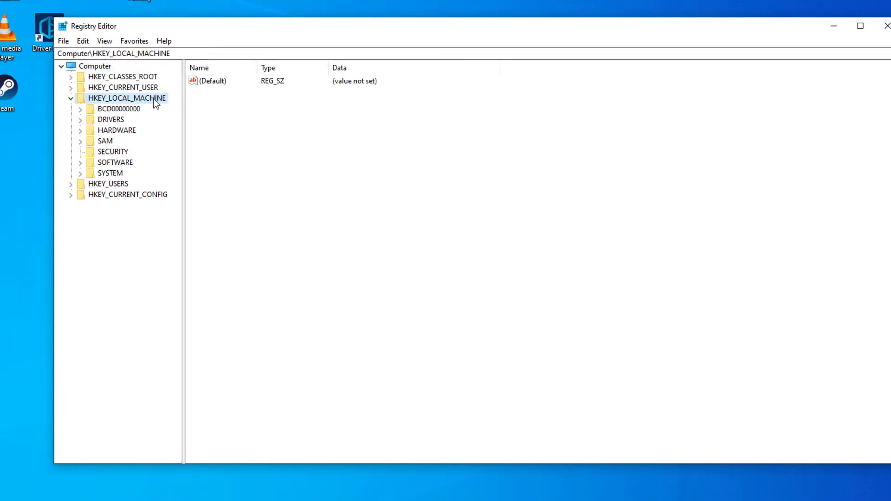
{"action": "double_click", "coordinate": [128, 163]}
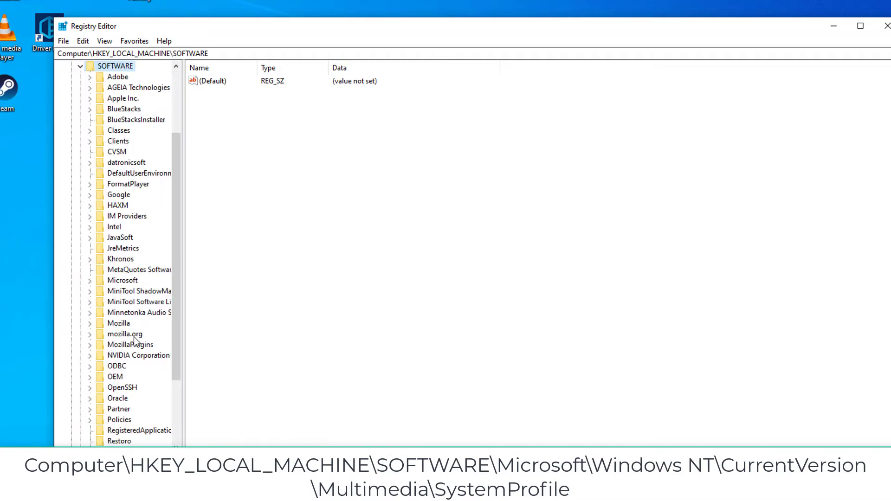
{"action": "double_click", "coordinate": [124, 281]}
Step: Go through Windows NT > CurrentVersion > Multimedia and select SystemProfile, showing SystemResponsiveness 20
{"action": "left_click", "coordinate": [176, 328]}
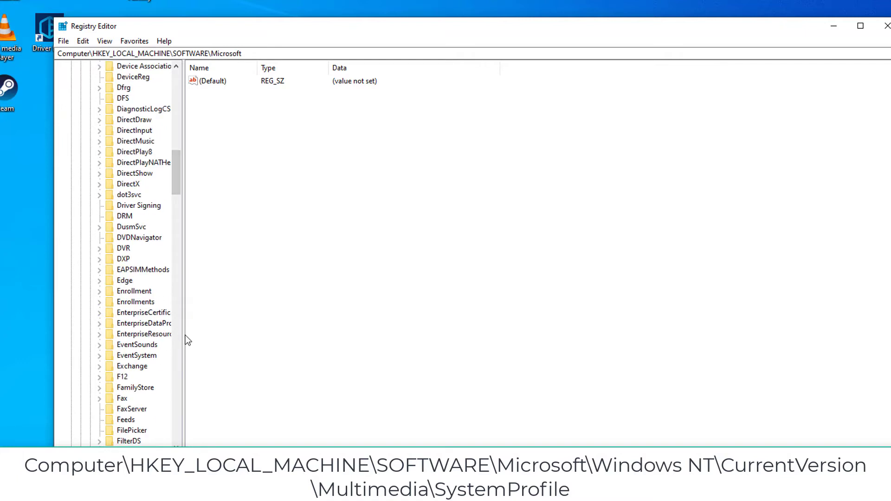
{"action": "left_click_drag", "start_coordinate": [185, 335], "coordinate": [198, 335]}
{"action": "scroll", "coordinate": [174, 337], "scroll_direction": "down", "scroll_amount": 20}
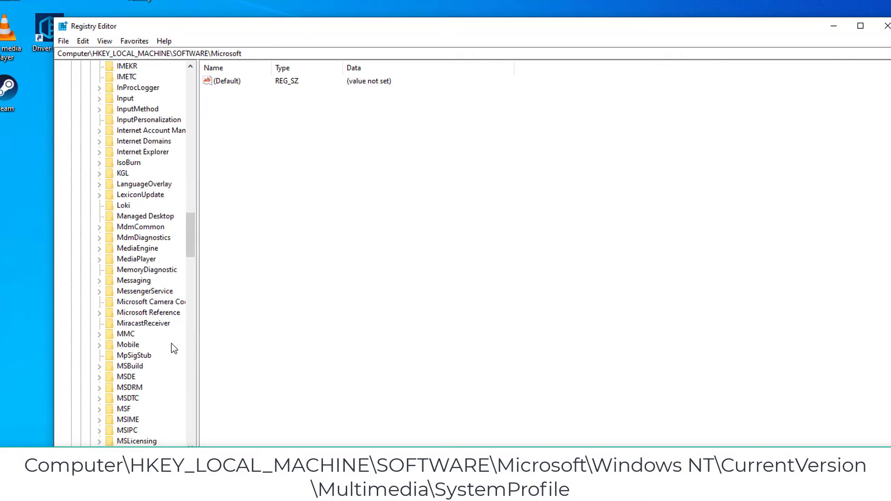
{"action": "scroll", "coordinate": [171, 347], "scroll_direction": "down", "scroll_amount": 20}
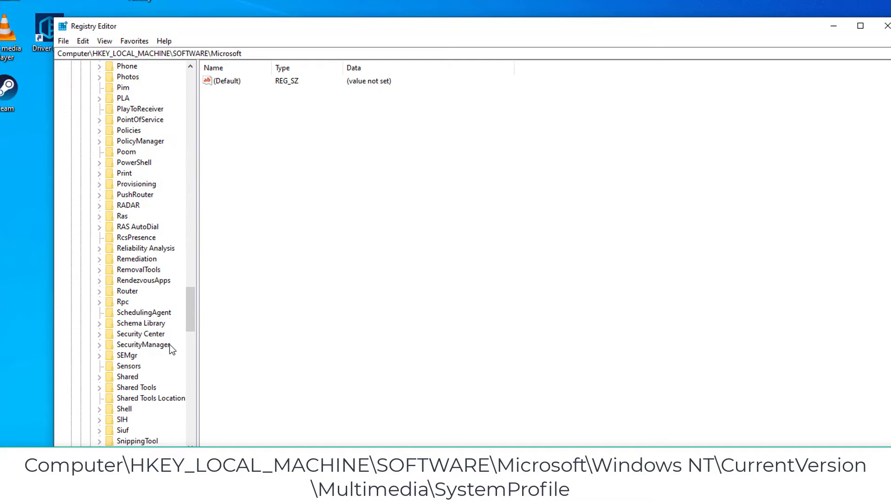
{"action": "scroll", "coordinate": [169, 346], "scroll_direction": "down", "scroll_amount": 11}
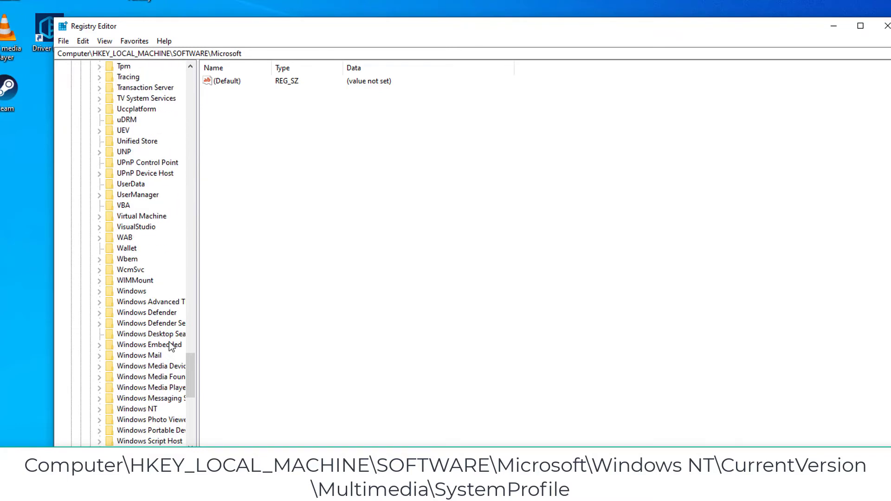
{"action": "scroll", "coordinate": [169, 339], "scroll_direction": "down", "scroll_amount": 2}
{"action": "double_click", "coordinate": [138, 344]}
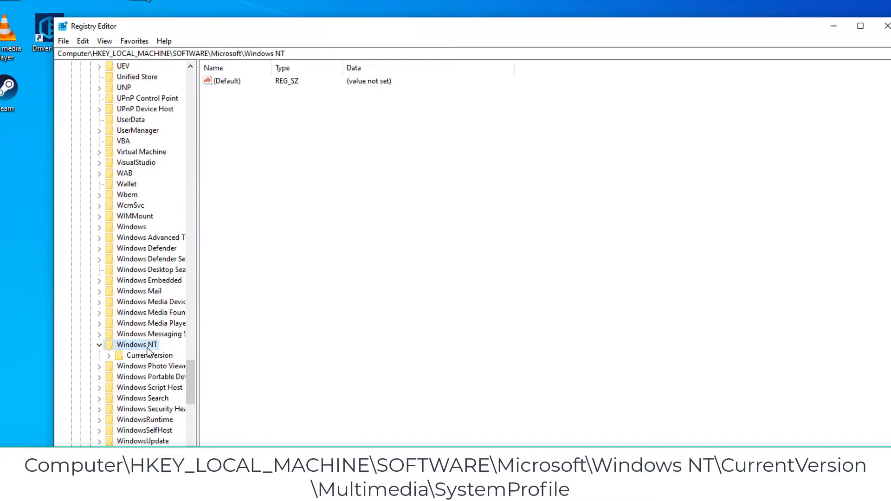
{"action": "left_click_drag", "start_coordinate": [197, 357], "coordinate": [246, 361]}
{"action": "double_click", "coordinate": [162, 356]}
{"action": "scroll", "coordinate": [209, 353], "scroll_direction": "down", "scroll_amount": 6}
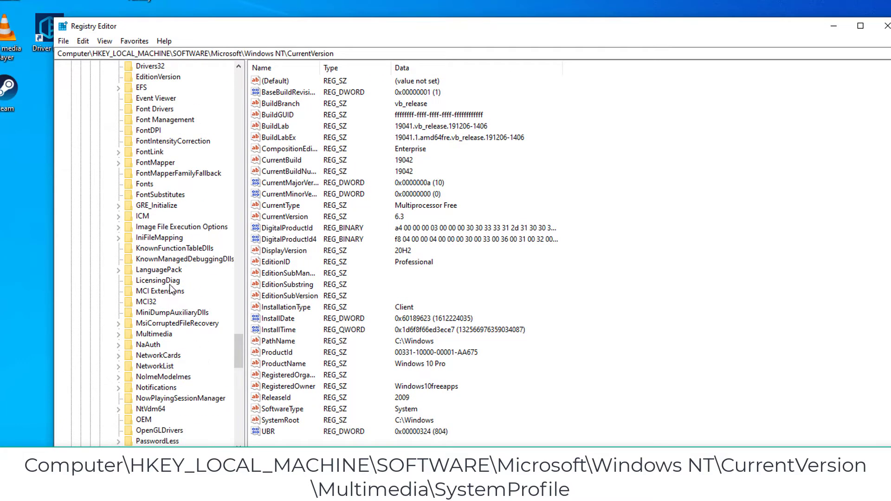
{"action": "double_click", "coordinate": [154, 333]}
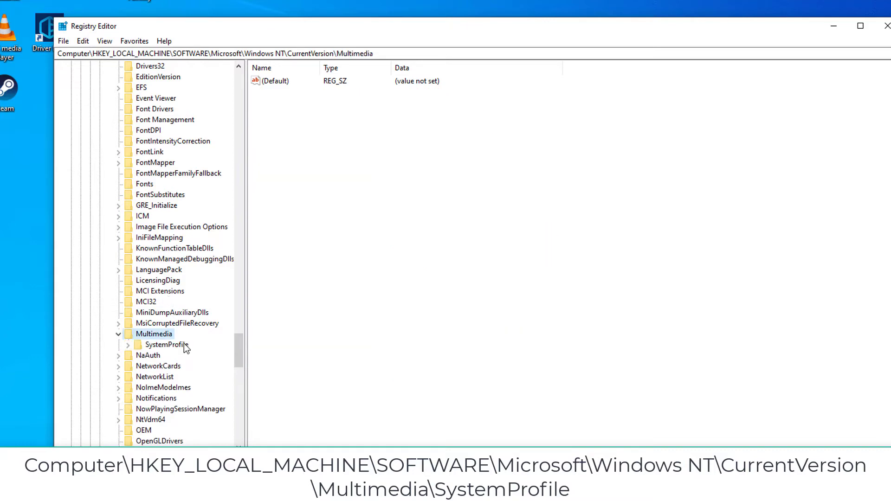
{"action": "double_click", "coordinate": [176, 344]}
{"action": "left_click", "coordinate": [168, 346]}
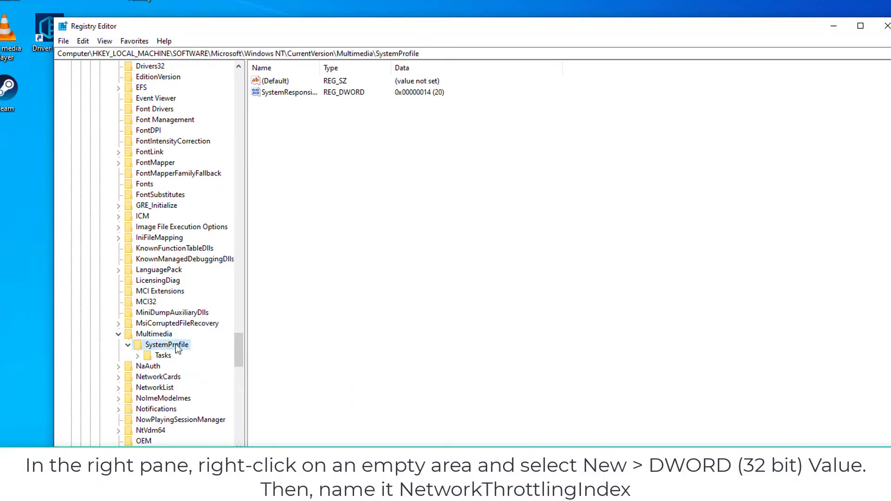
Step: Create a new DWORD (32-bit) value named NetworkThrottlingIndex in SystemProfile
{"action": "right_click", "coordinate": [380, 144]}
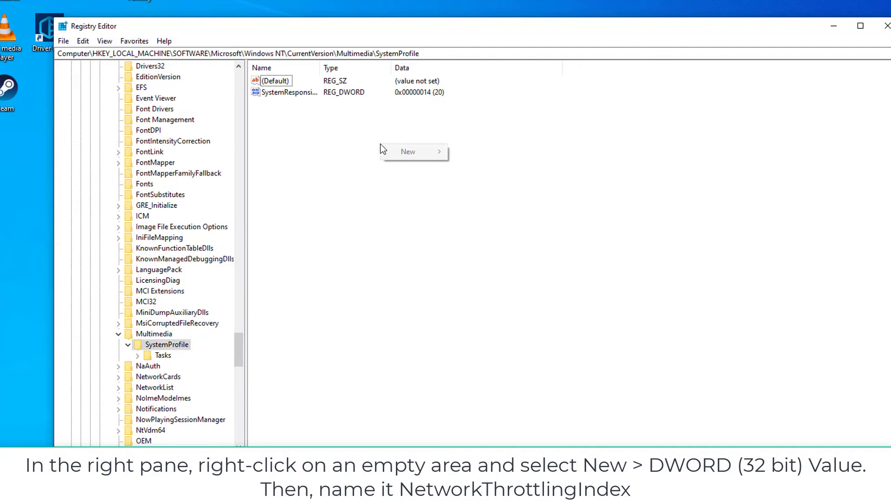
{"action": "mouse_move", "coordinate": [444, 156]}
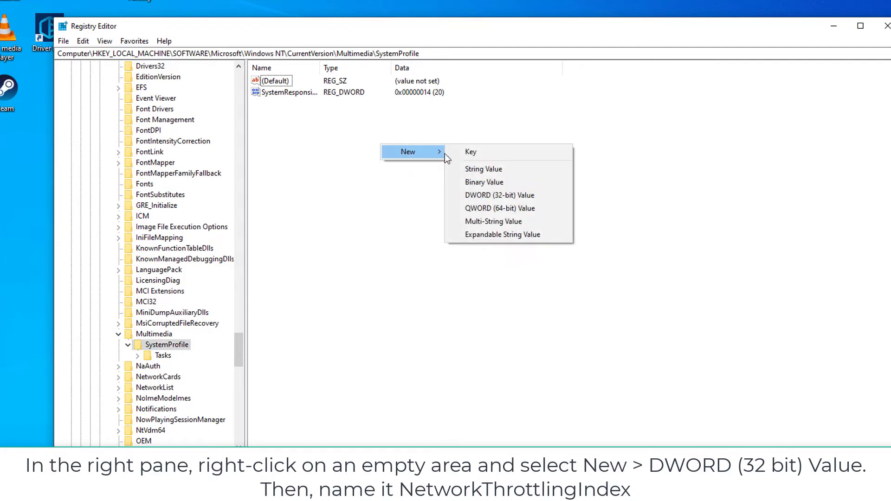
{"action": "left_click", "coordinate": [544, 196]}
{"action": "type", "text": "NetworkThrottlingIndex"}
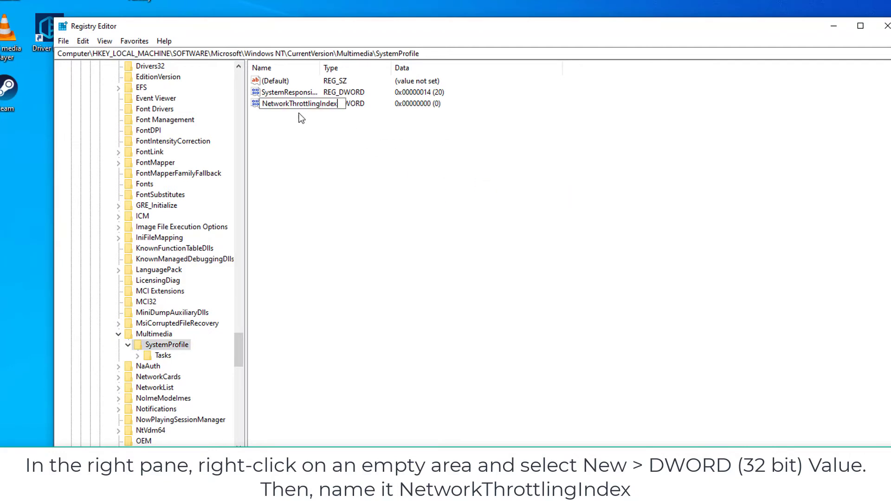
{"action": "key", "text": "Return"}
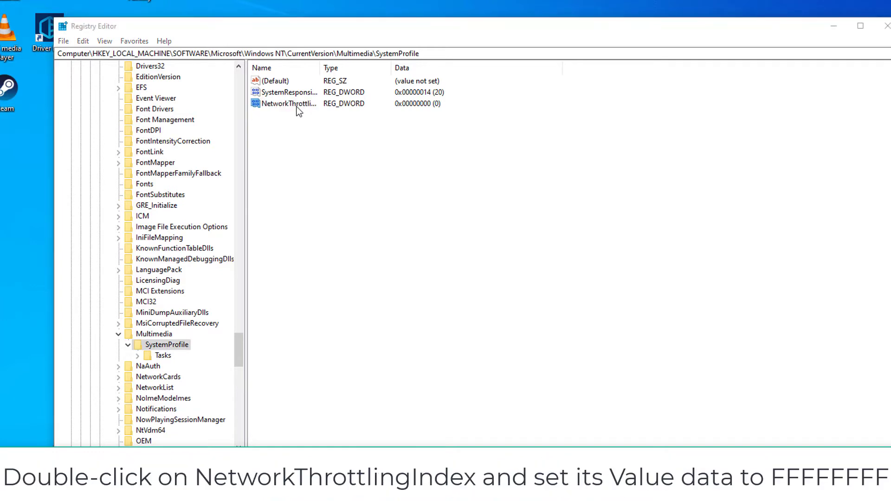
Step: Set NetworkThrottlingIndex's data to FFFFFFFF
{"action": "double_click", "coordinate": [297, 108]}
{"action": "left_click", "coordinate": [134, 141]}
{"action": "double_click", "coordinate": [120, 140]}
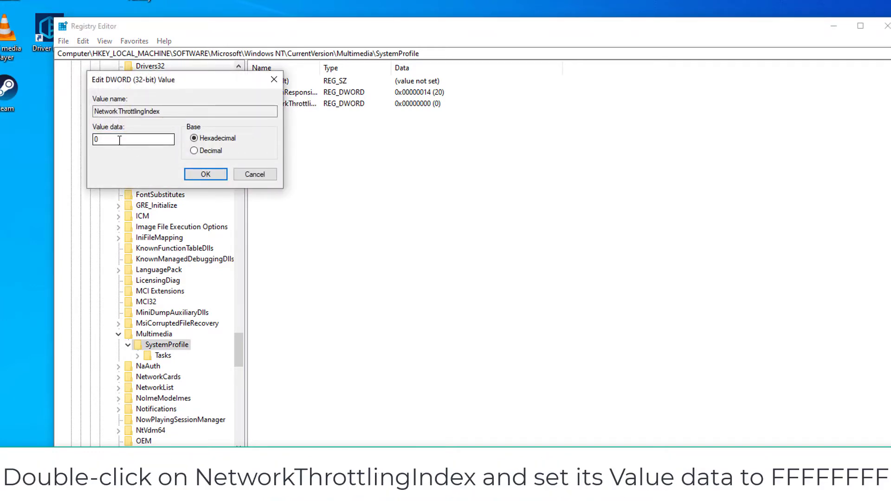
{"action": "type", "text": "FFFFFFFF"}
{"action": "left_click", "coordinate": [206, 174]}
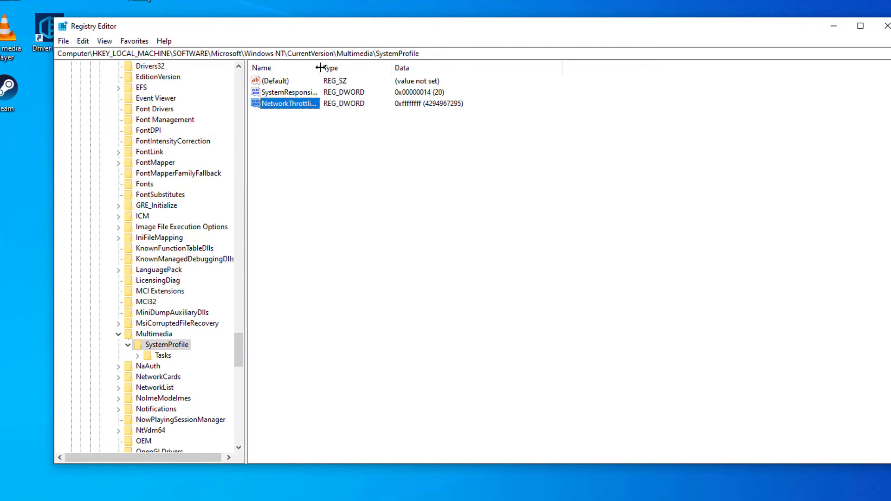
{"action": "left_click_drag", "start_coordinate": [320, 68], "coordinate": [335, 68]}
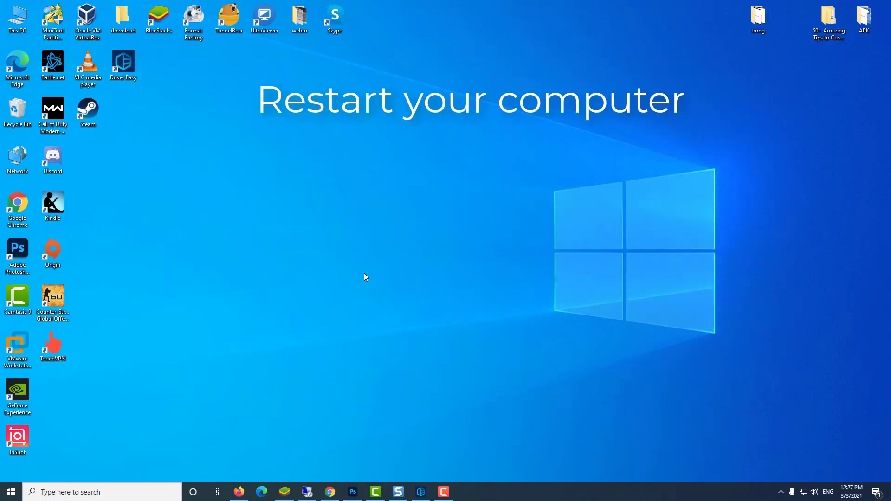
Step: Search for cmd and run Command Prompt as administrator
{"action": "left_click", "coordinate": [11, 492]}
{"action": "left_click", "coordinate": [12, 472]}
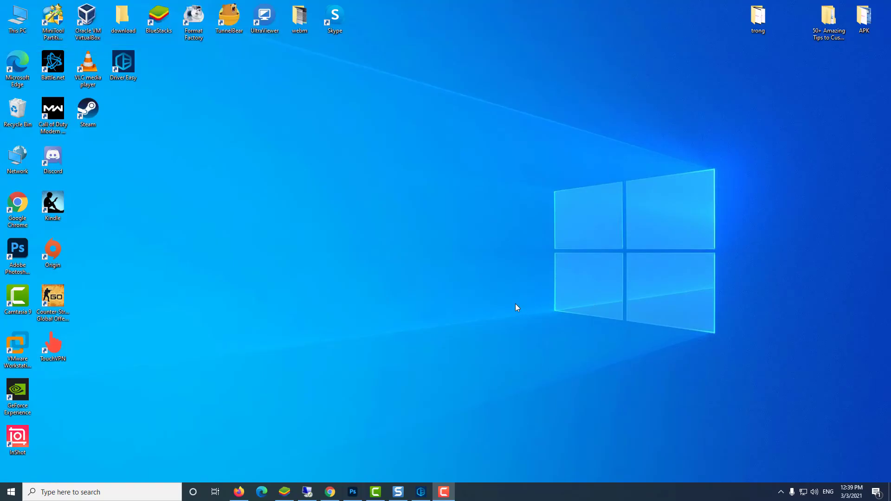
{"action": "left_click", "coordinate": [115, 492]}
{"action": "type", "text": "cmd"}
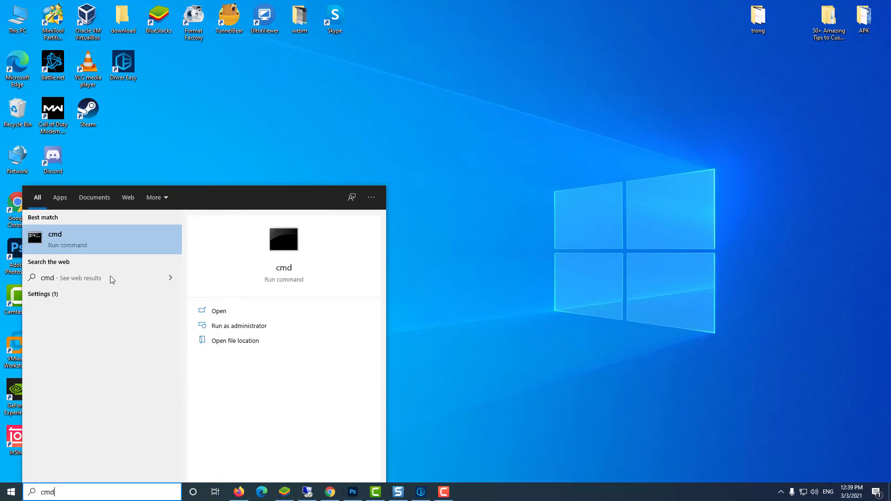
{"action": "right_click", "coordinate": [105, 236]}
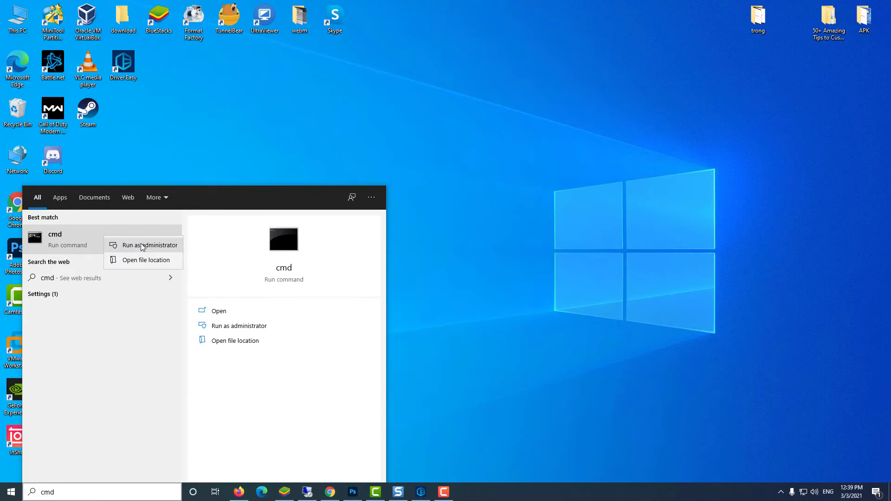
{"action": "left_click", "coordinate": [142, 246]}
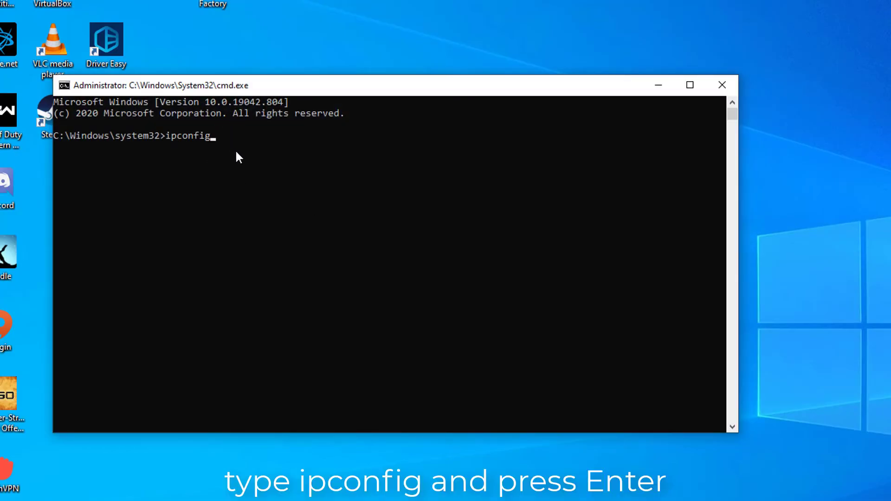
Step: Run ipconfig and find Ethernet 2's IPv4 address 192.168.1.246 in the output
{"action": "key", "text": "Return"}
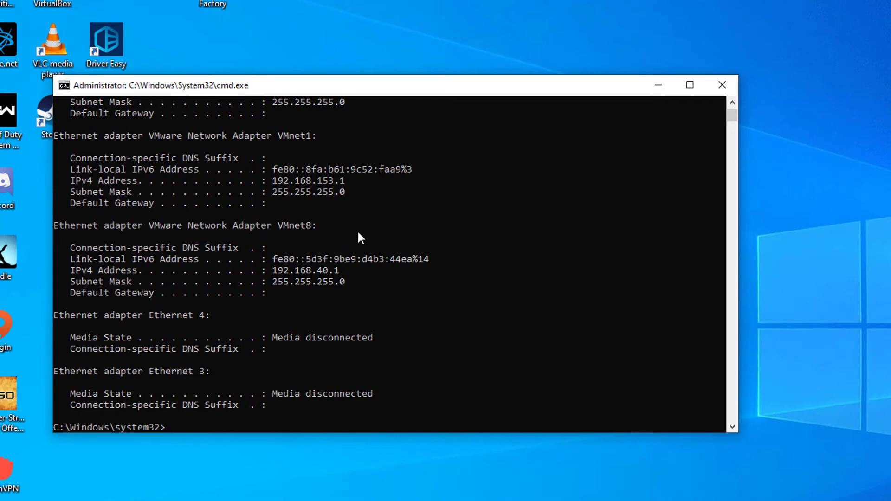
{"action": "scroll", "coordinate": [384, 200], "scroll_direction": "up", "scroll_amount": 7}
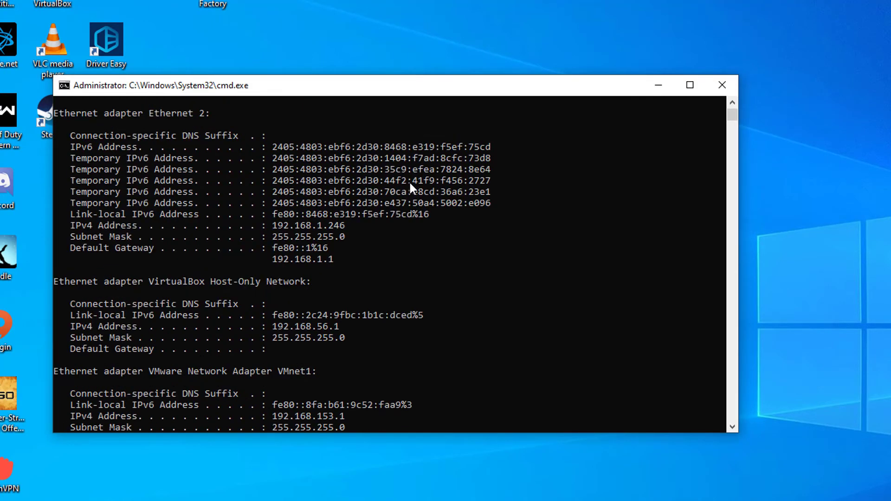
{"action": "scroll", "coordinate": [410, 183], "scroll_direction": "up", "scroll_amount": 4}
{"action": "scroll", "coordinate": [410, 183], "scroll_direction": "down", "scroll_amount": 2}
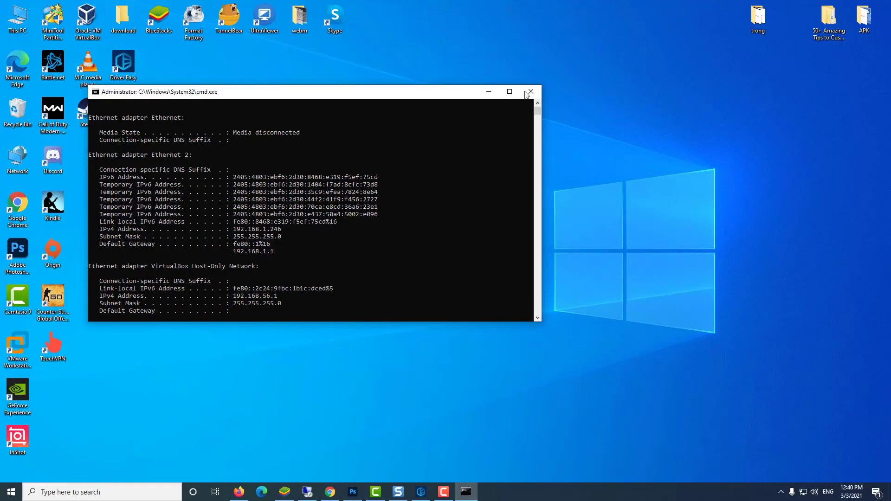
Step: Close Command Prompt and relaunch Registry Editor with regedit
{"action": "left_click", "coordinate": [723, 85]}
{"action": "key", "text": "super+r"}
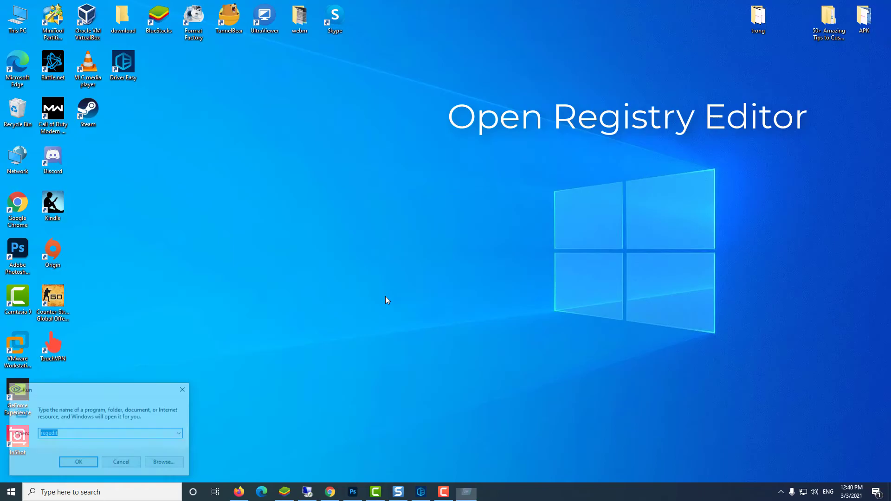
{"action": "type", "text": "regedit"}
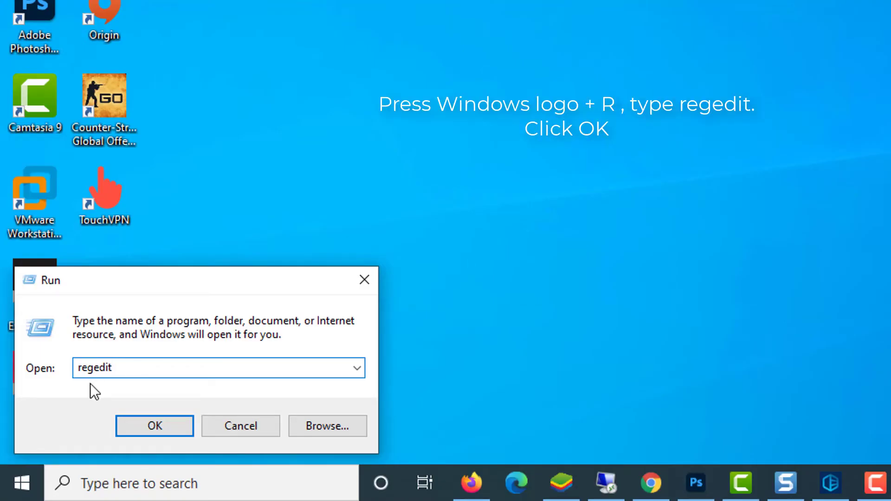
{"action": "left_click", "coordinate": [177, 431]}
Step: Expand HKEY_LOCAL_MACHINE > SYSTEM > CurrentControlSet > Services
{"action": "double_click", "coordinate": [190, 116]}
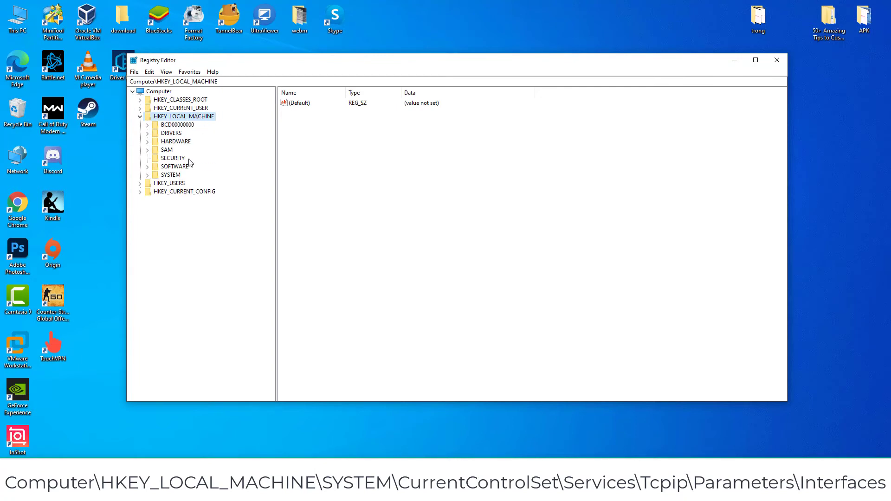
{"action": "double_click", "coordinate": [178, 176]}
{"action": "double_click", "coordinate": [206, 201]}
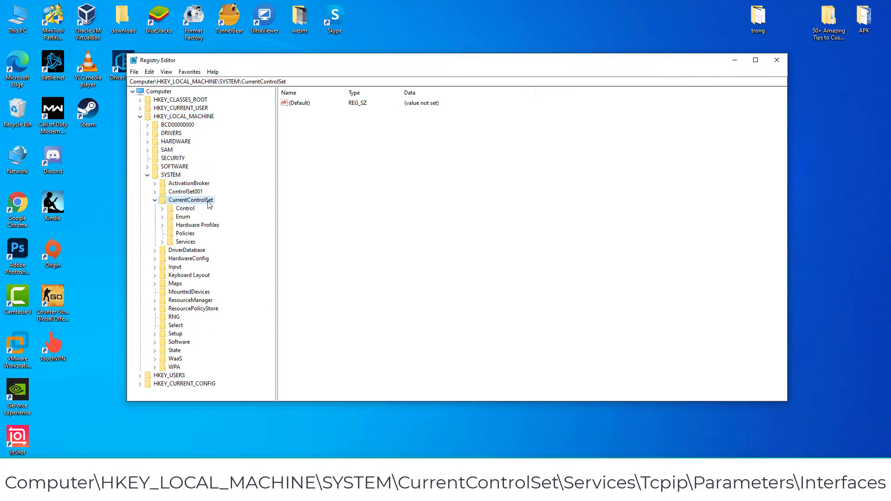
{"action": "double_click", "coordinate": [193, 242]}
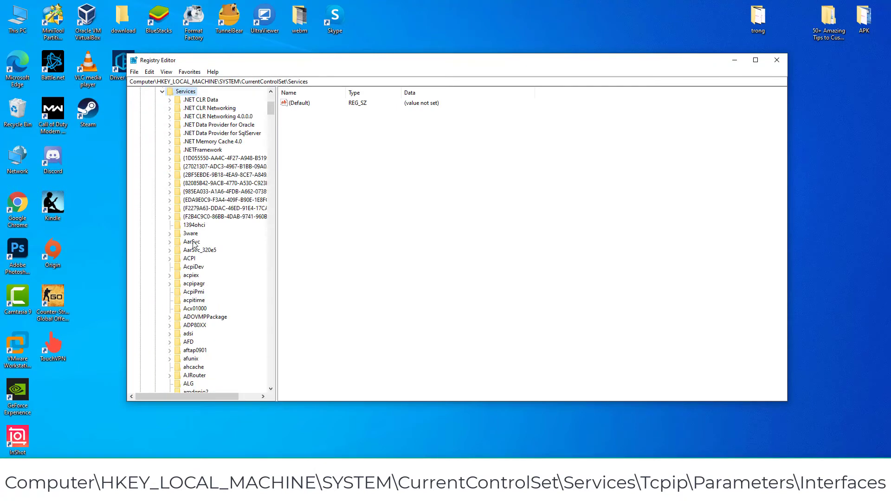
{"action": "scroll", "coordinate": [237, 279], "scroll_direction": "down", "scroll_amount": 20}
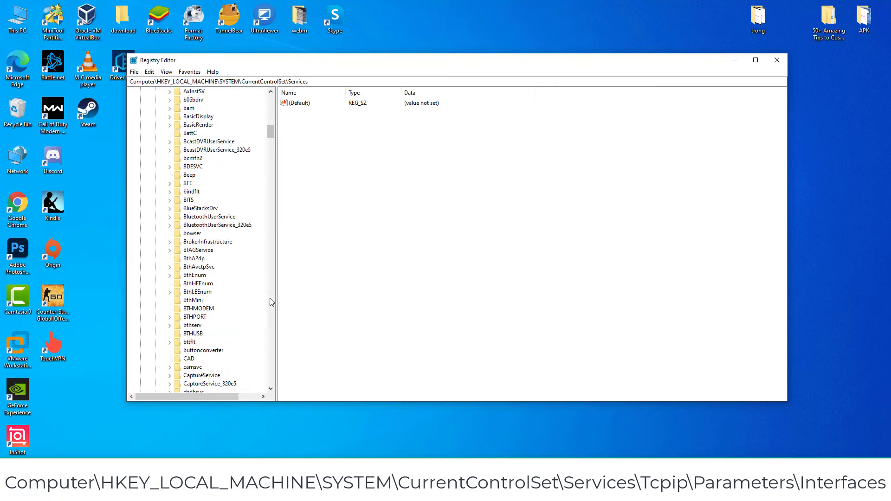
{"action": "scroll", "coordinate": [272, 302], "scroll_direction": "down", "scroll_amount": 20}
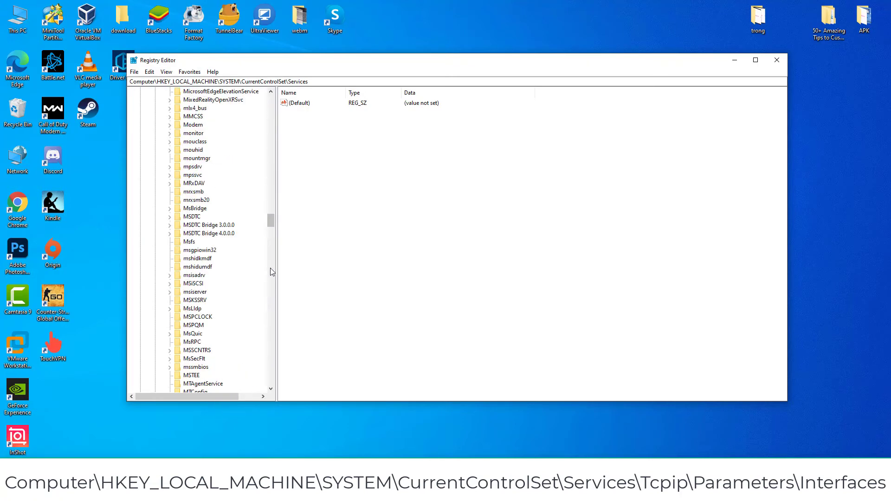
{"action": "scroll", "coordinate": [272, 272], "scroll_direction": "down", "scroll_amount": 20}
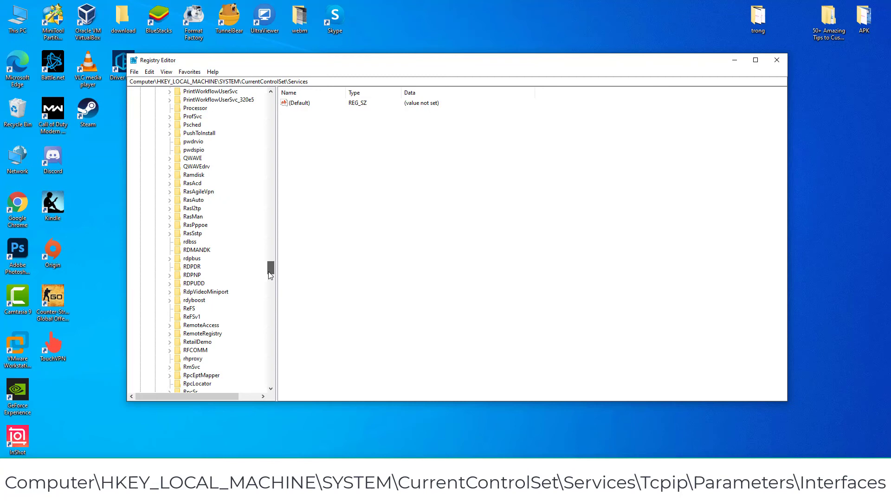
{"action": "scroll", "coordinate": [269, 271], "scroll_direction": "down", "scroll_amount": 20}
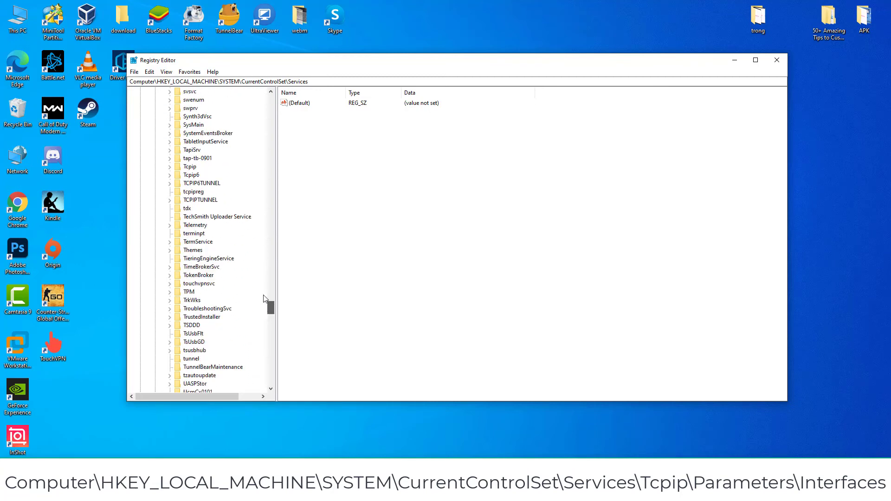
Step: Expand Tcpip > Parameters and open Interfaces to list its adapter GUID subkeys
{"action": "left_click", "coordinate": [191, 168]}
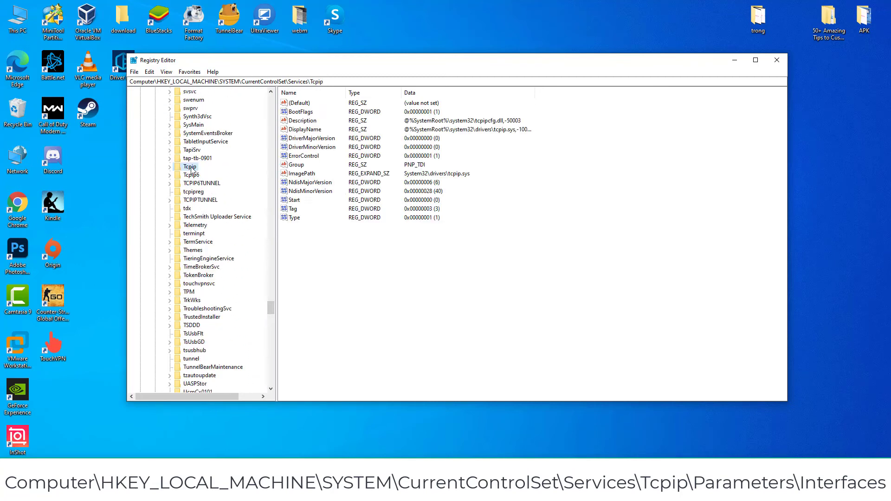
{"action": "double_click", "coordinate": [190, 168]}
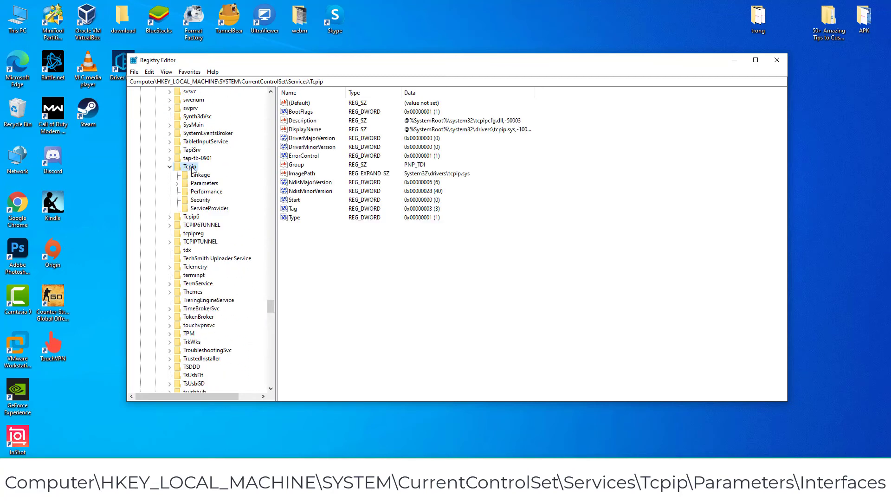
{"action": "double_click", "coordinate": [211, 184]}
{"action": "left_click", "coordinate": [220, 210]}
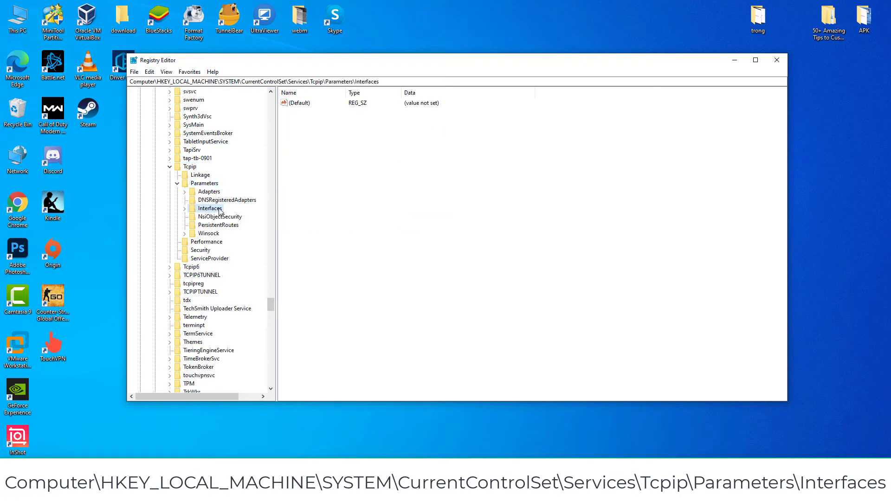
{"action": "double_click", "coordinate": [220, 210]}
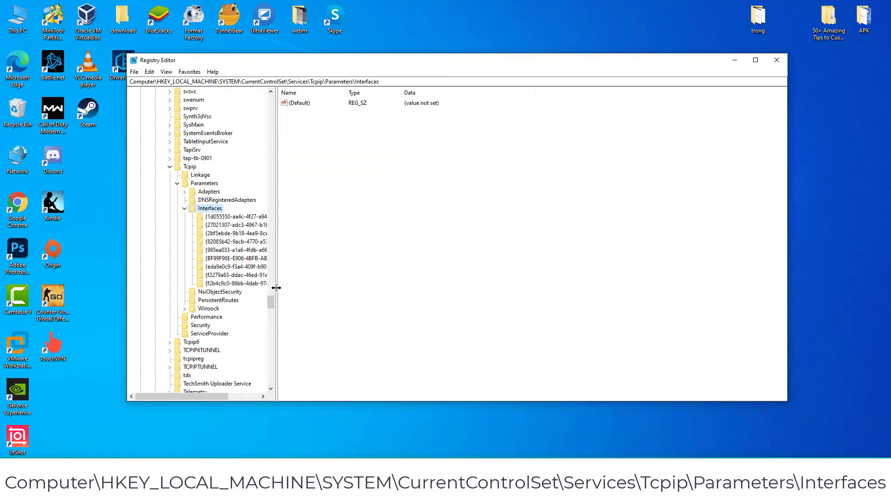
Step: Check each interface GUID subkey until {985ea033-…} shows DhcpIPAddress 192.168.1.246
{"action": "left_click_drag", "start_coordinate": [276, 288], "coordinate": [330, 287]}
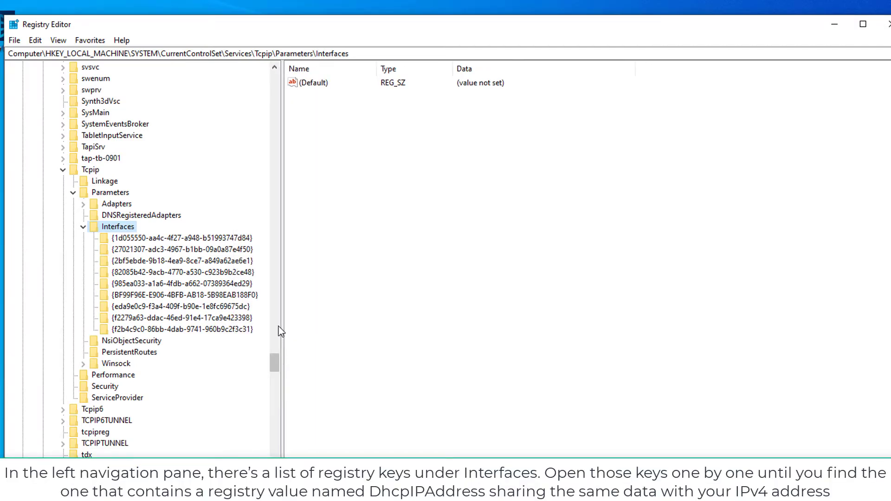
{"action": "left_click", "coordinate": [246, 240]}
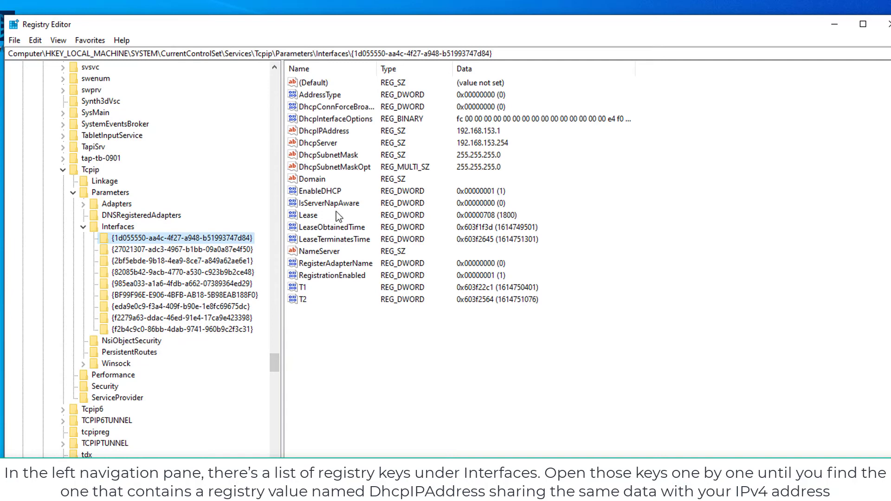
{"action": "left_click", "coordinate": [338, 131]}
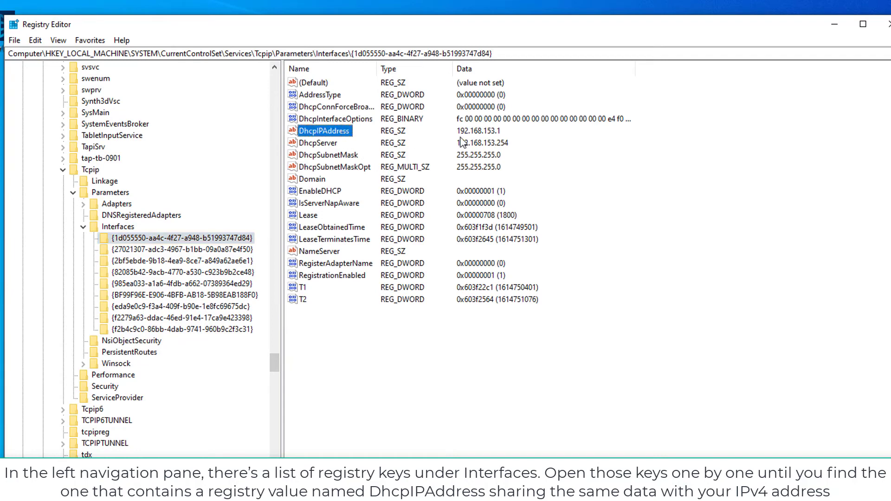
{"action": "left_click", "coordinate": [204, 250]}
{"action": "left_click", "coordinate": [211, 263]}
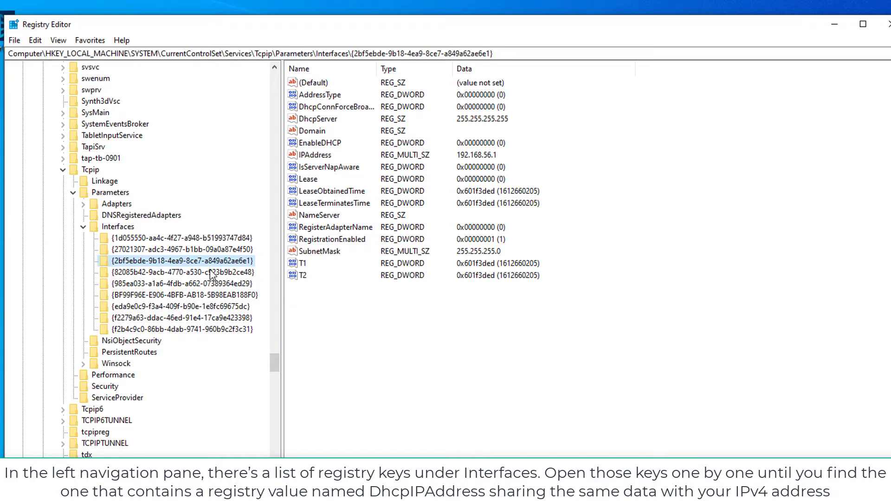
{"action": "left_click", "coordinate": [212, 273]}
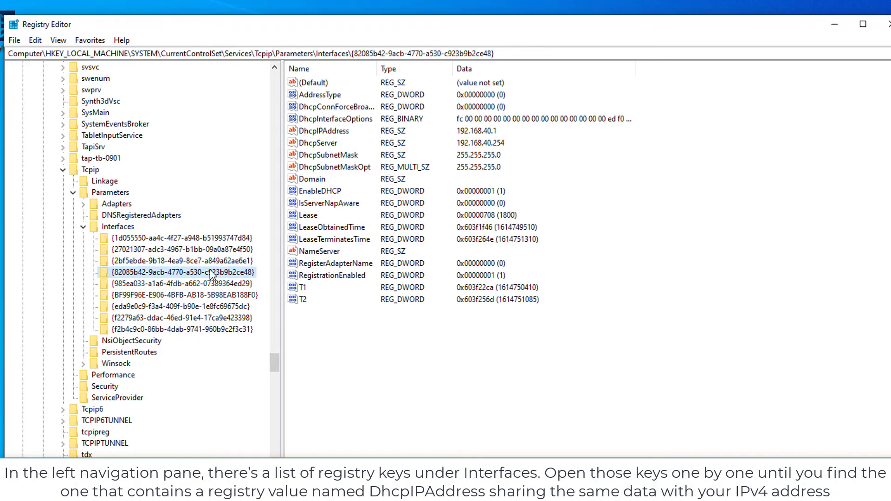
{"action": "left_click", "coordinate": [212, 283]}
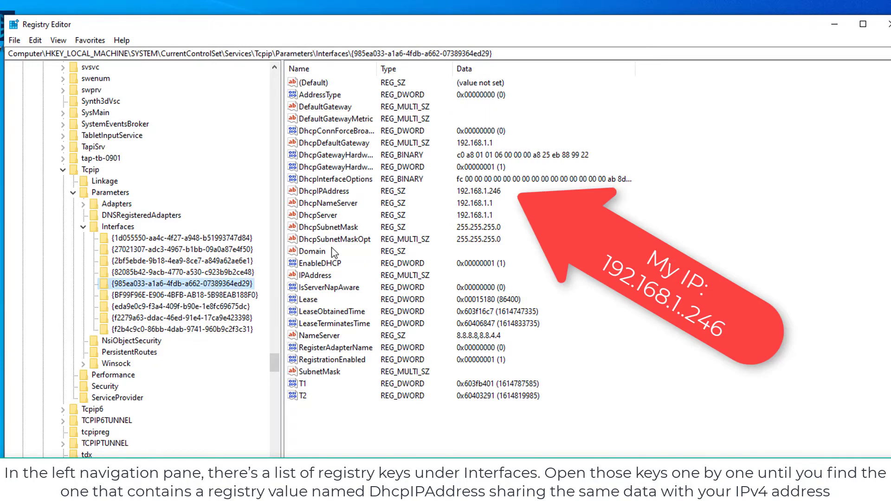
{"action": "left_click", "coordinate": [339, 195]}
{"action": "left_click", "coordinate": [413, 196]}
{"action": "left_click", "coordinate": [349, 195]}
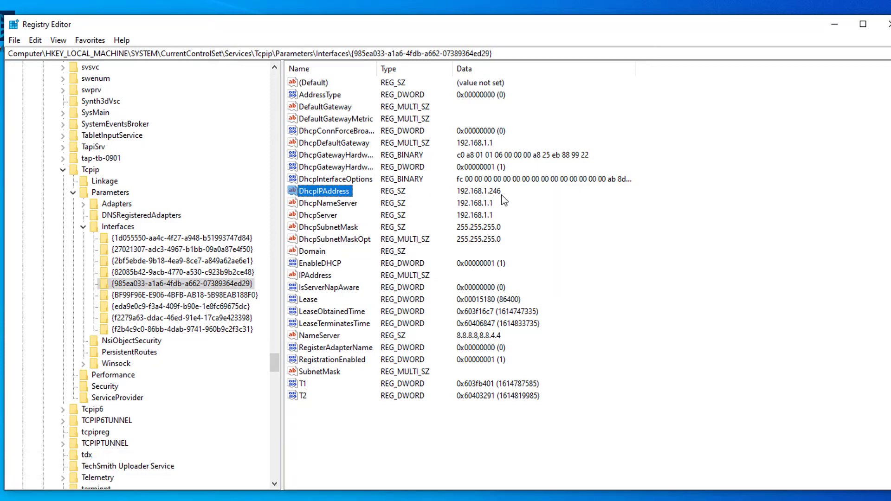
Step: Add a DWORD value TcpAckFrequency with data 1
{"action": "right_click", "coordinate": [553, 216]}
{"action": "mouse_move", "coordinate": [593, 224]}
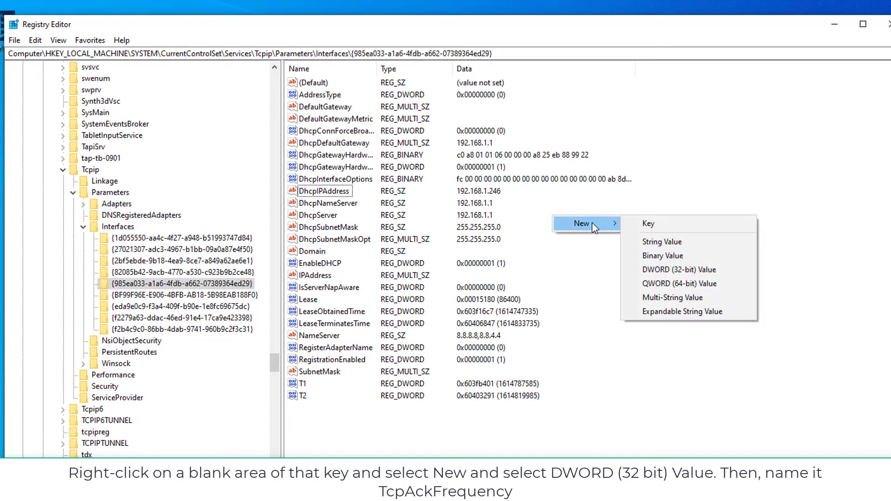
{"action": "left_click", "coordinate": [670, 270]}
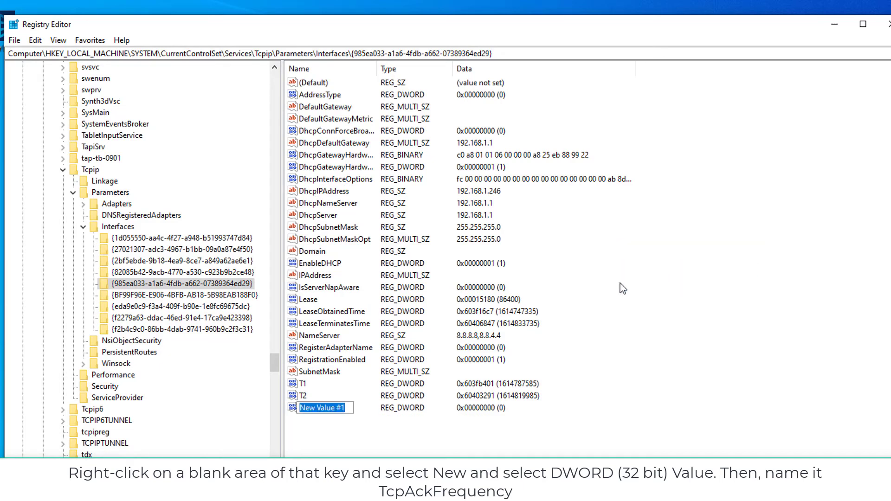
{"action": "type", "text": "TcpAckFrequency"}
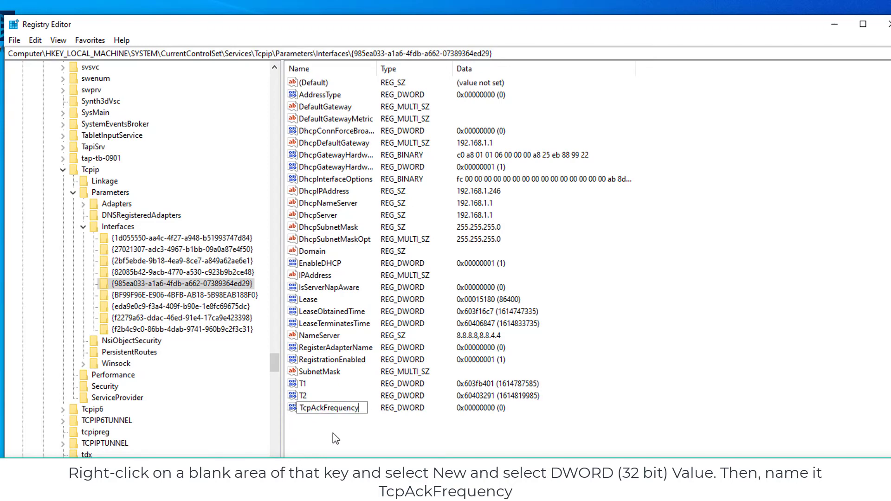
{"action": "key", "text": "Return"}
{"action": "double_click", "coordinate": [337, 412]}
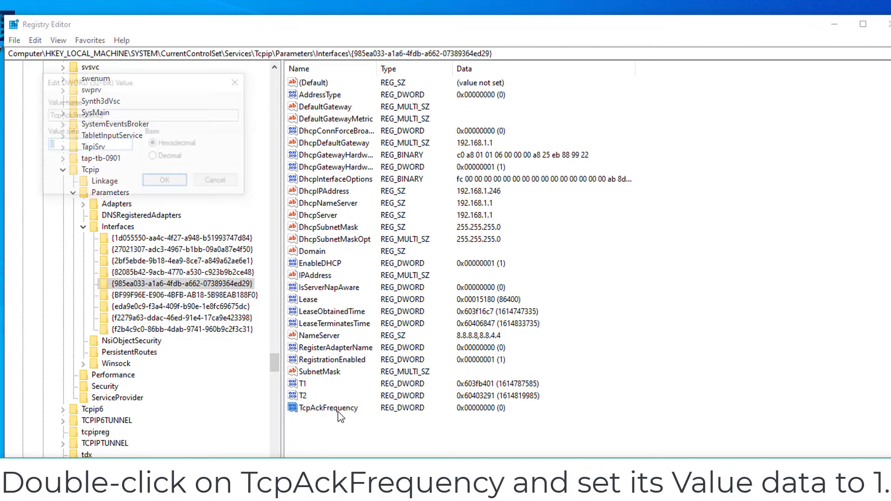
{"action": "type", "text": "1"}
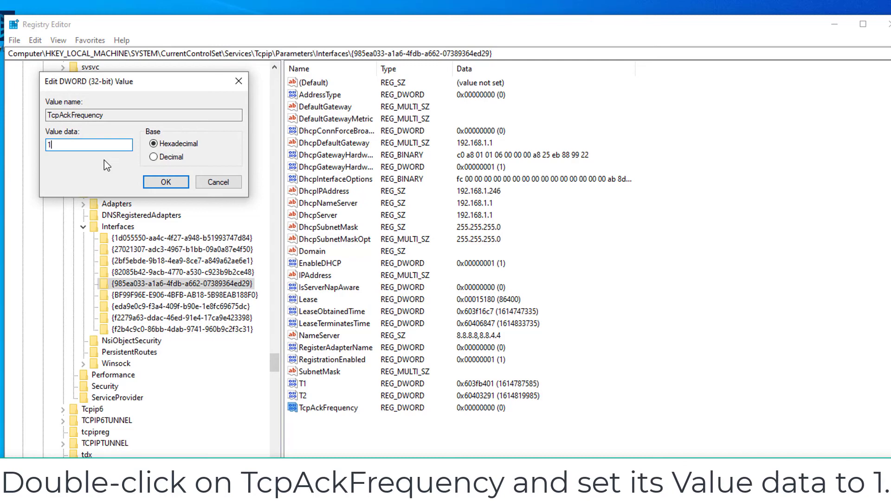
{"action": "left_click", "coordinate": [167, 183]}
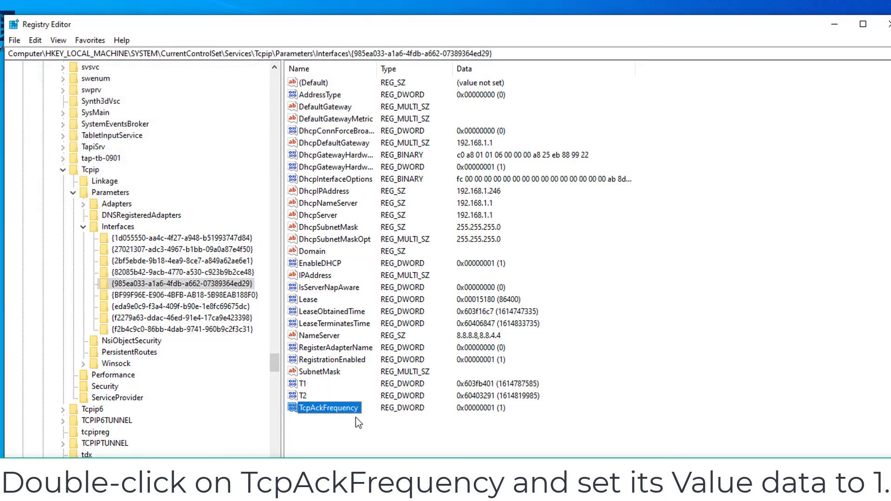
Step: Add a DWORD value TCPNoDelay with data 1
{"action": "right_click", "coordinate": [400, 435]}
{"action": "mouse_move", "coordinate": [420, 439]}
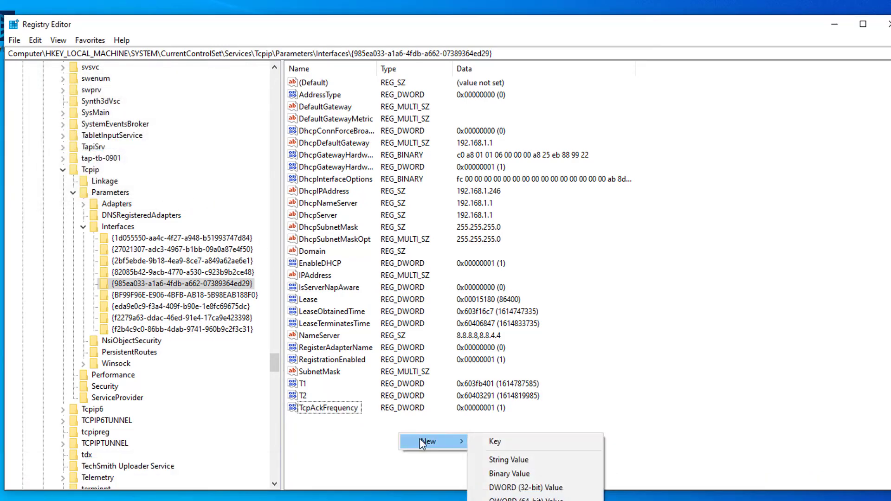
{"action": "left_click", "coordinate": [529, 488]}
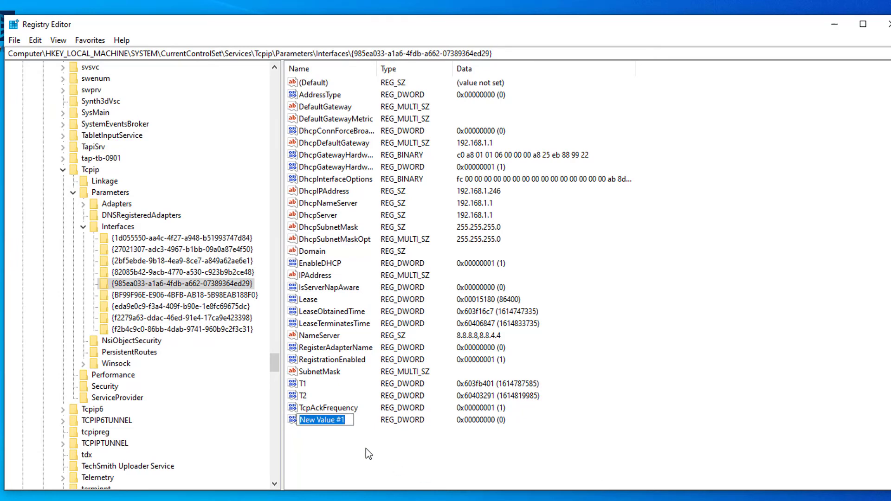
{"action": "type", "text": "TCPNoDelay"}
{"action": "key", "text": "Return"}
{"action": "double_click", "coordinate": [334, 422]}
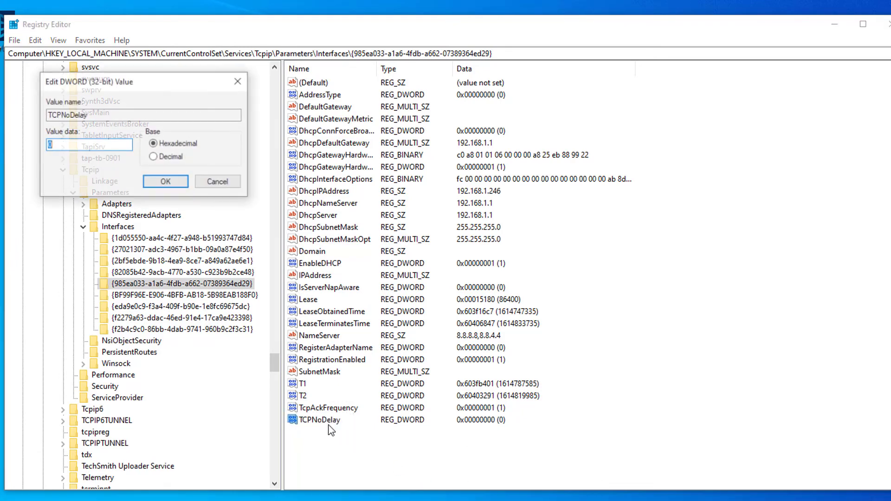
{"action": "type", "text": "1"}
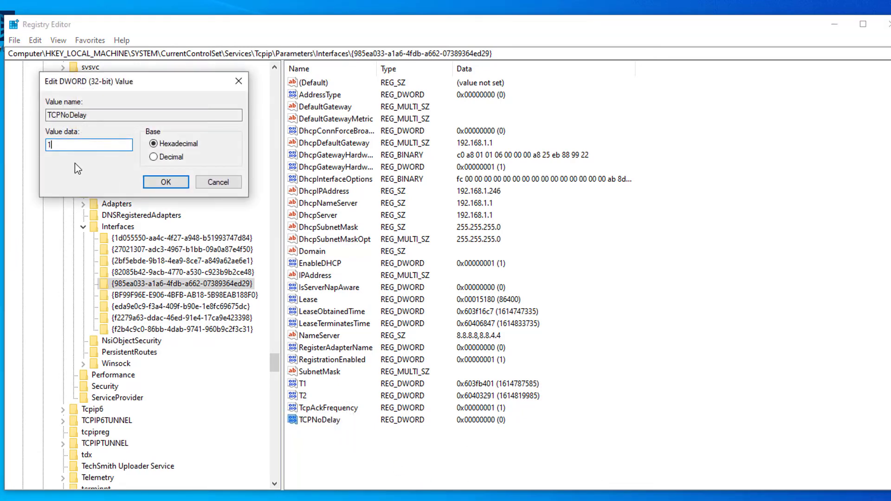
{"action": "left_click", "coordinate": [167, 183]}
{"action": "left_click", "coordinate": [355, 457]}
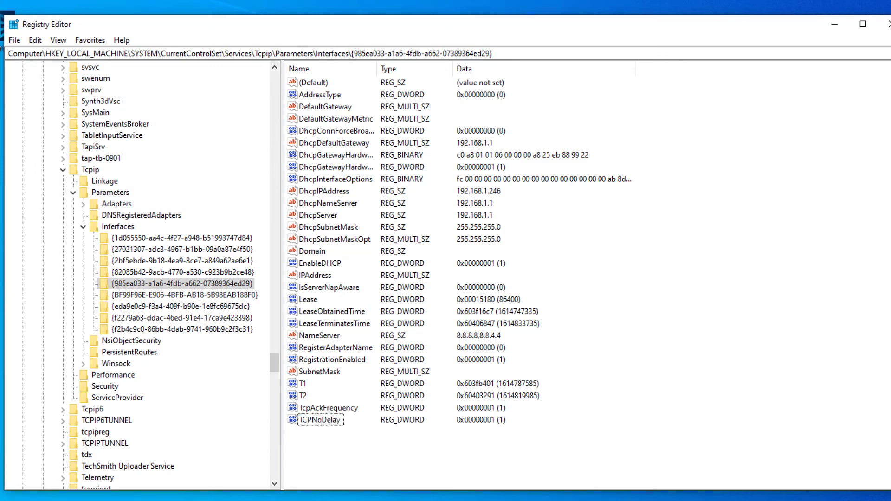
Step: Add a DWORD value TcpDelAckTicks, leaving its data at 0
{"action": "right_click", "coordinate": [368, 452]}
{"action": "mouse_move", "coordinate": [418, 455]}
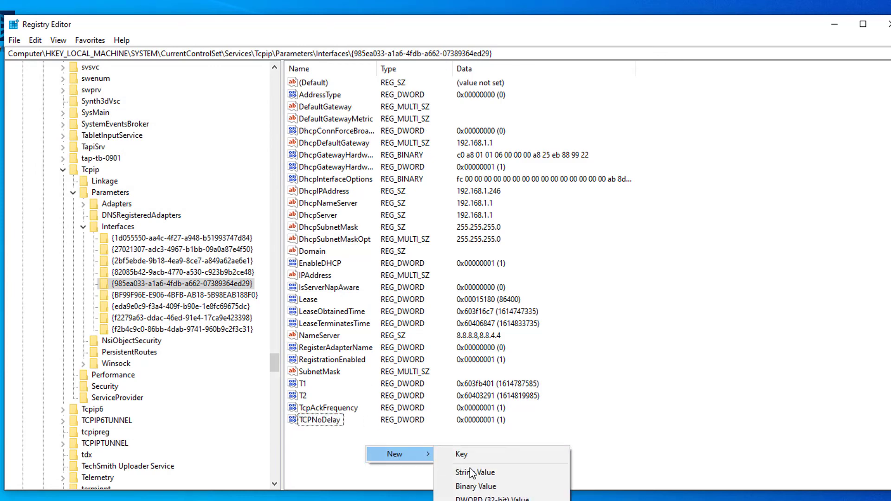
{"action": "left_click", "coordinate": [478, 497]}
{"action": "type", "text": "TcpDelAckTicks"}
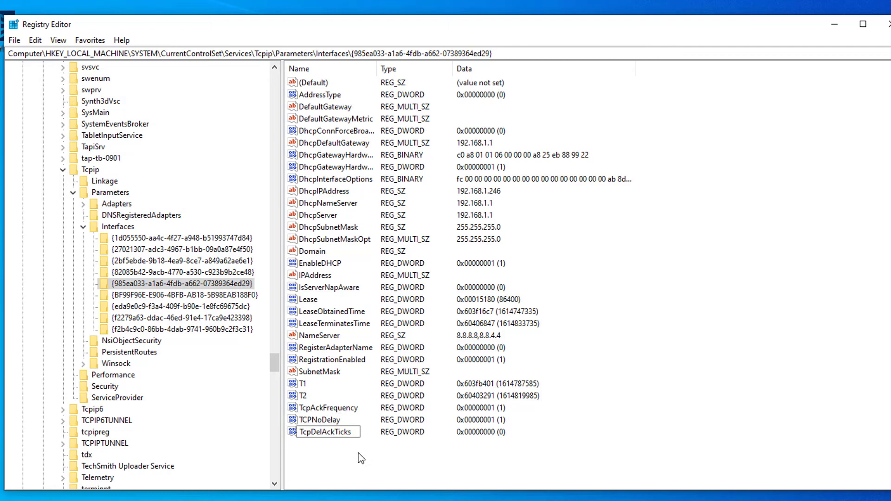
{"action": "key", "text": "Return"}
{"action": "double_click", "coordinate": [335, 435]}
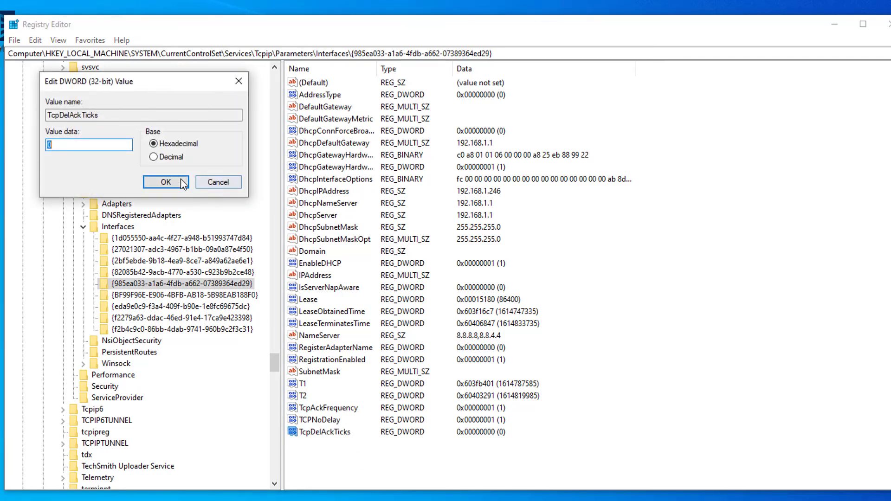
{"action": "left_click", "coordinate": [166, 181]}
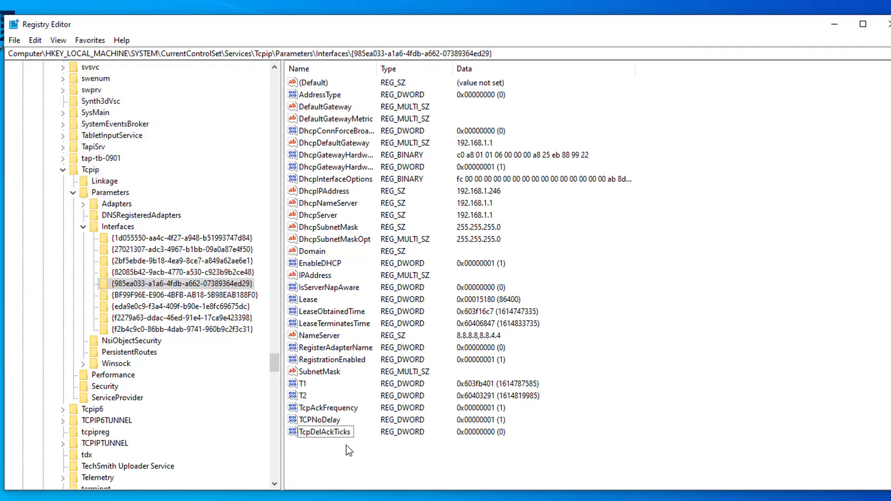